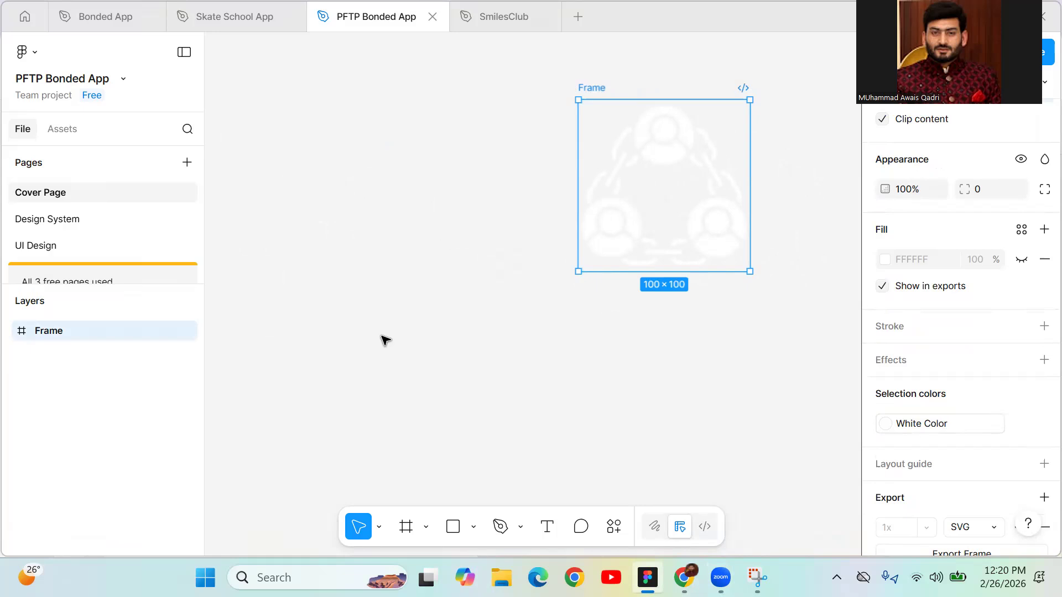
- Add a 1440 × 1024 Desktop preset frame to the Cover Page and place it beside the logo frame
key("f")
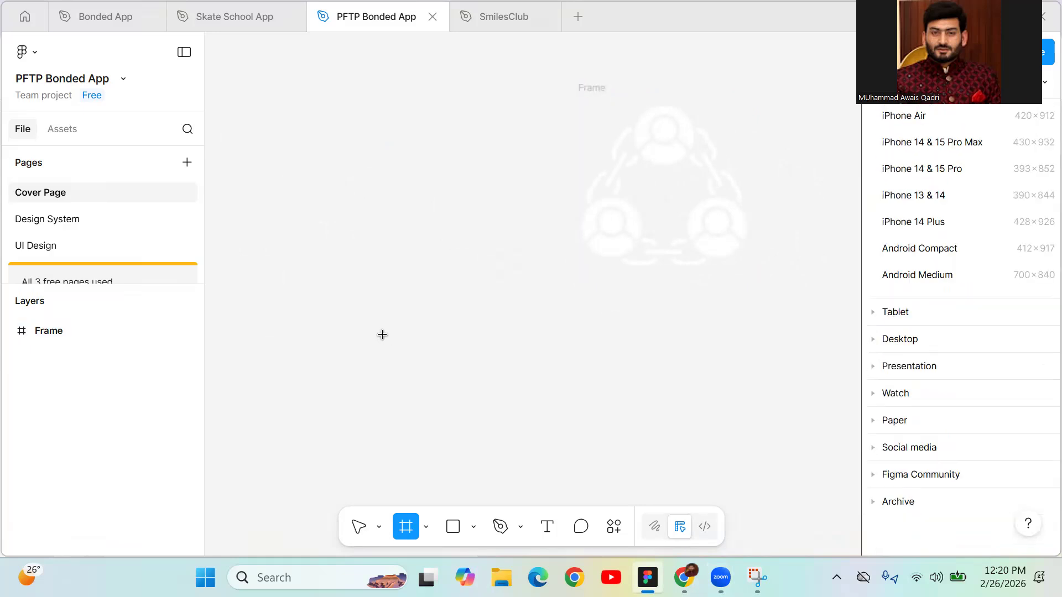
left_click(873, 339)
scroll(934, 341, "up", 3)
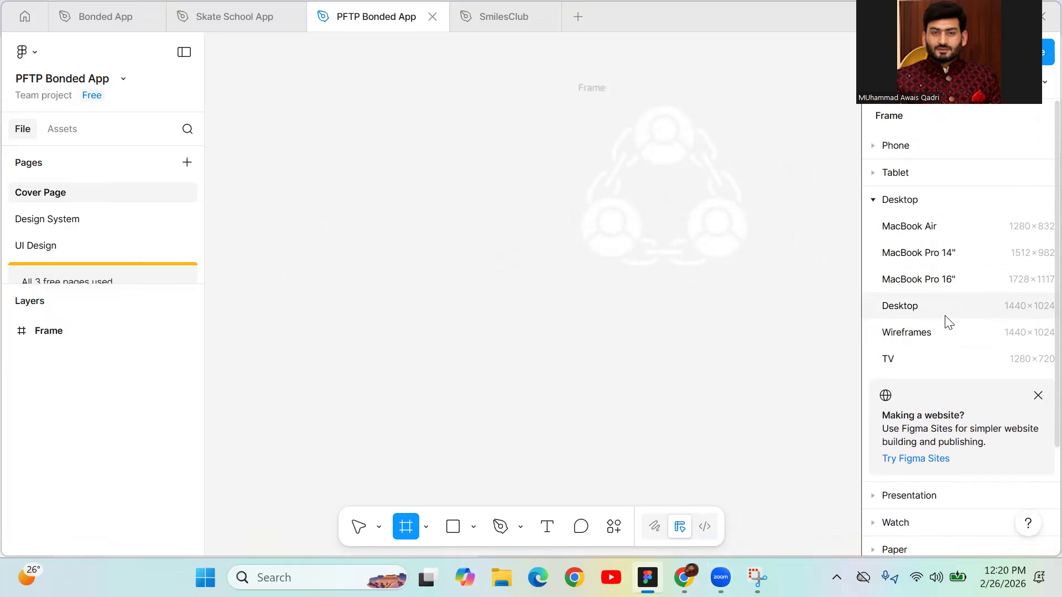
left_click(920, 306)
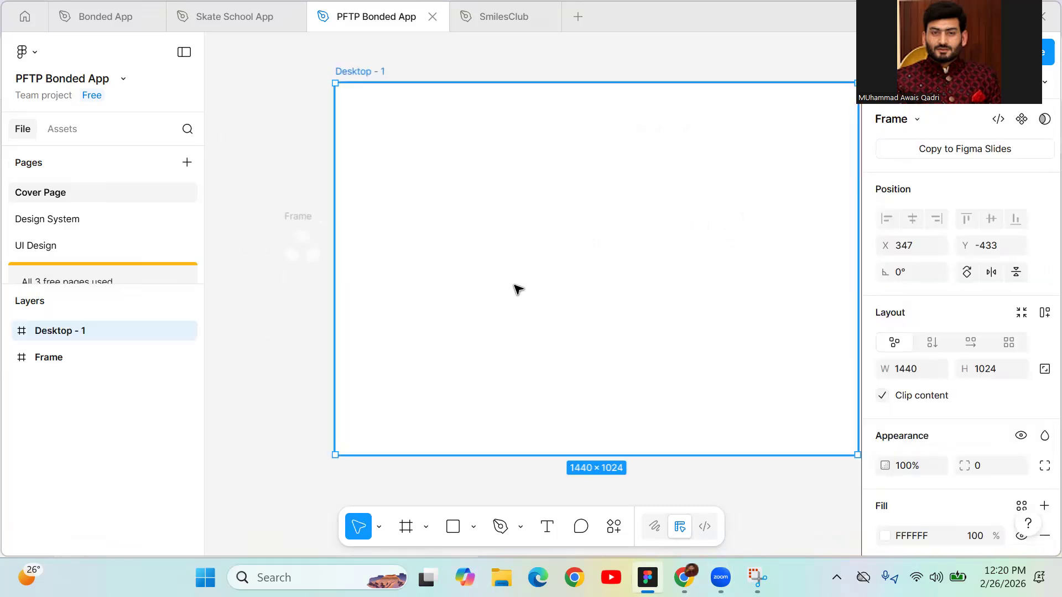
scroll(518, 289, "down", 2)
left_click_drag(435, 168, 474, 166)
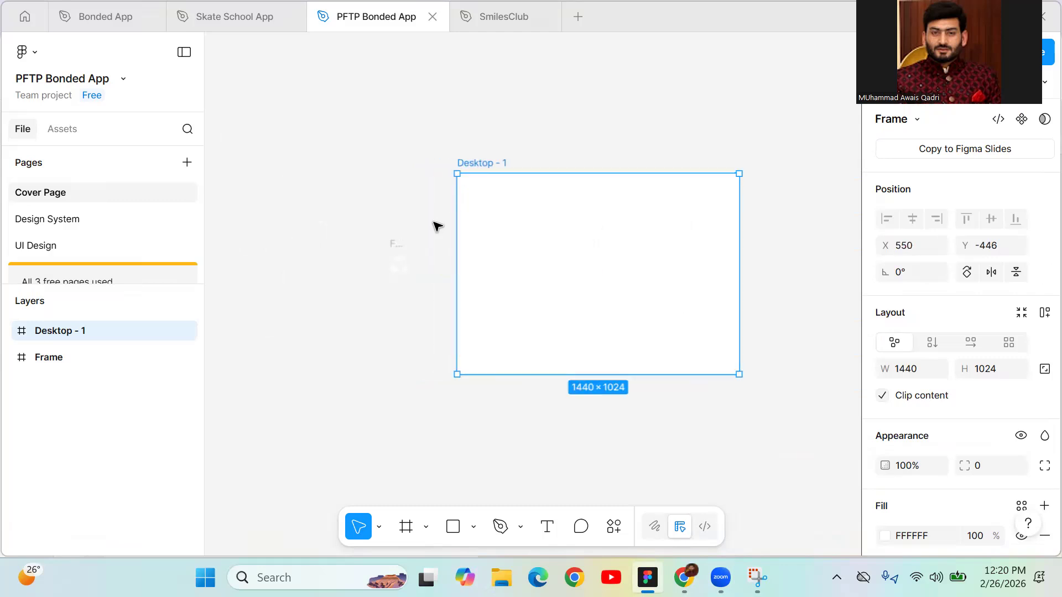
- Move the white logo frame inside the desktop frame, into its upper middle area
left_click(397, 244)
left_click_drag(397, 244, 609, 217)
scroll(588, 260, "up", 5)
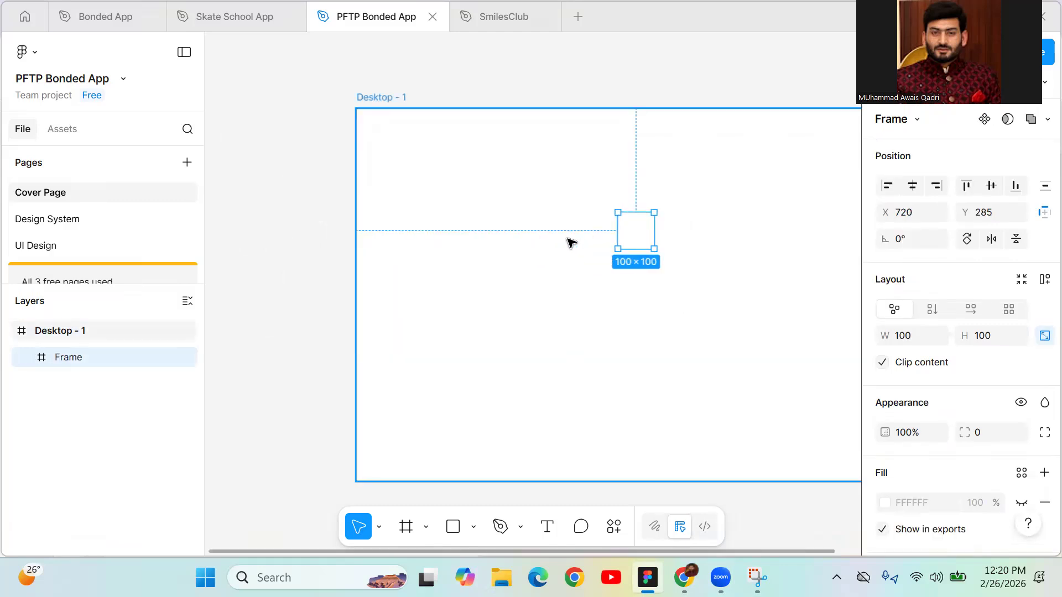
scroll(412, 200, "down", 5)
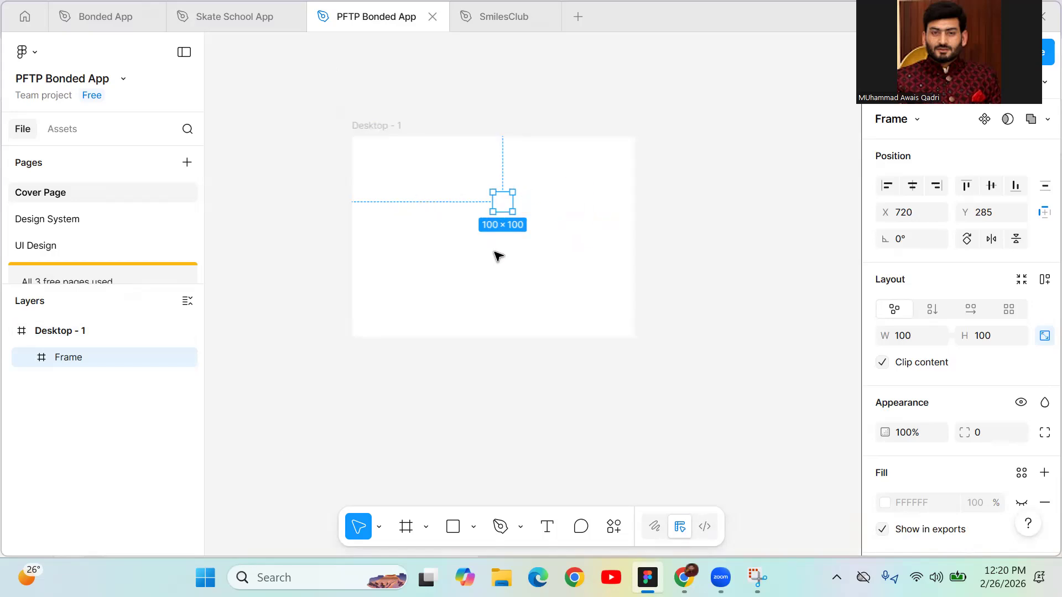
scroll(487, 195, "up", 3)
scroll(567, 215, "up", 3)
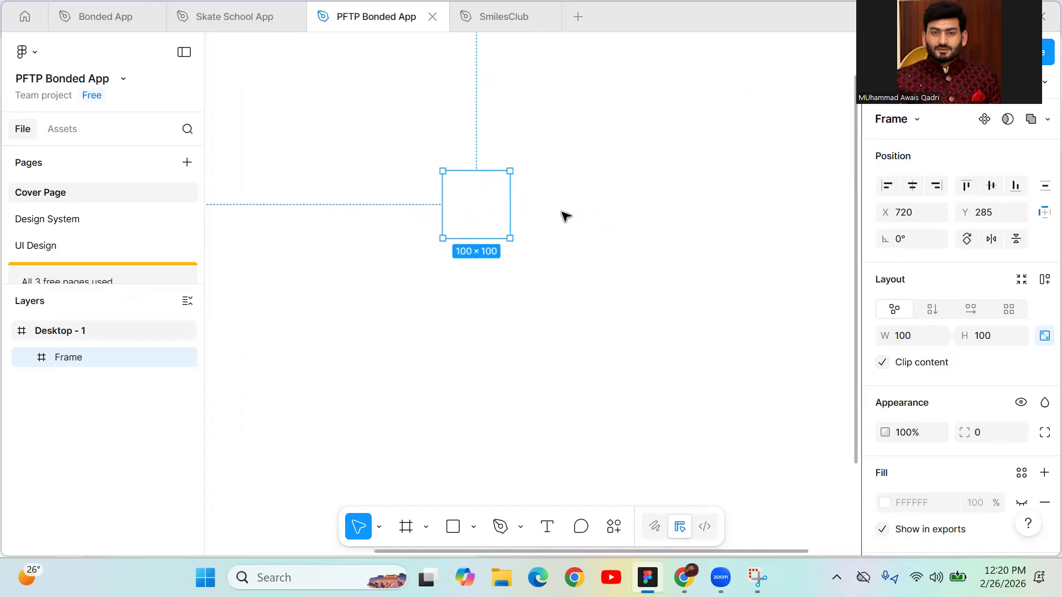
scroll(565, 216, "down", 3)
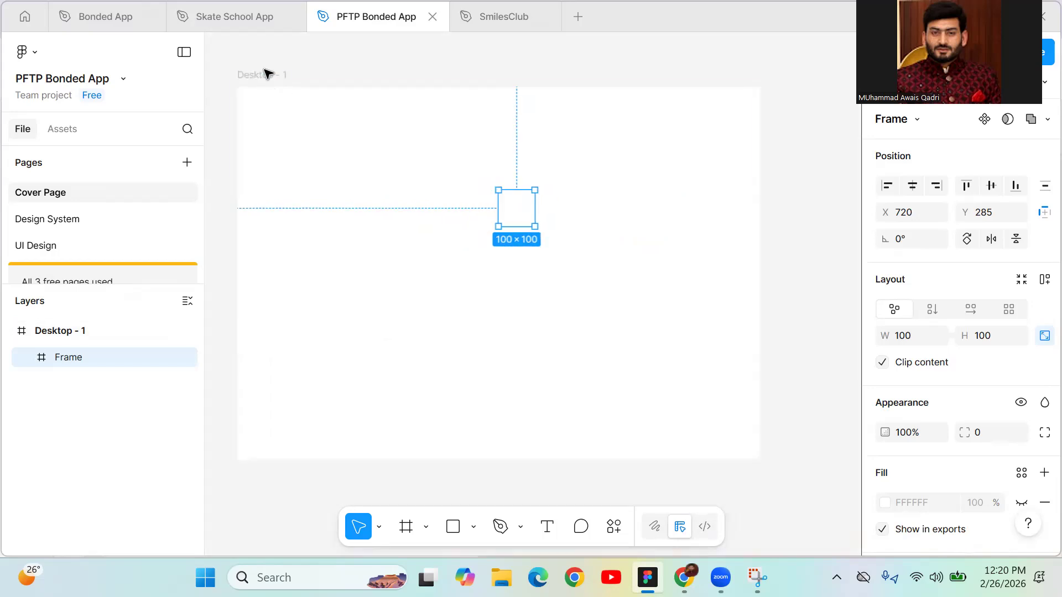
- Fill the desktop frame with the Primary-500 color style
left_click(271, 76)
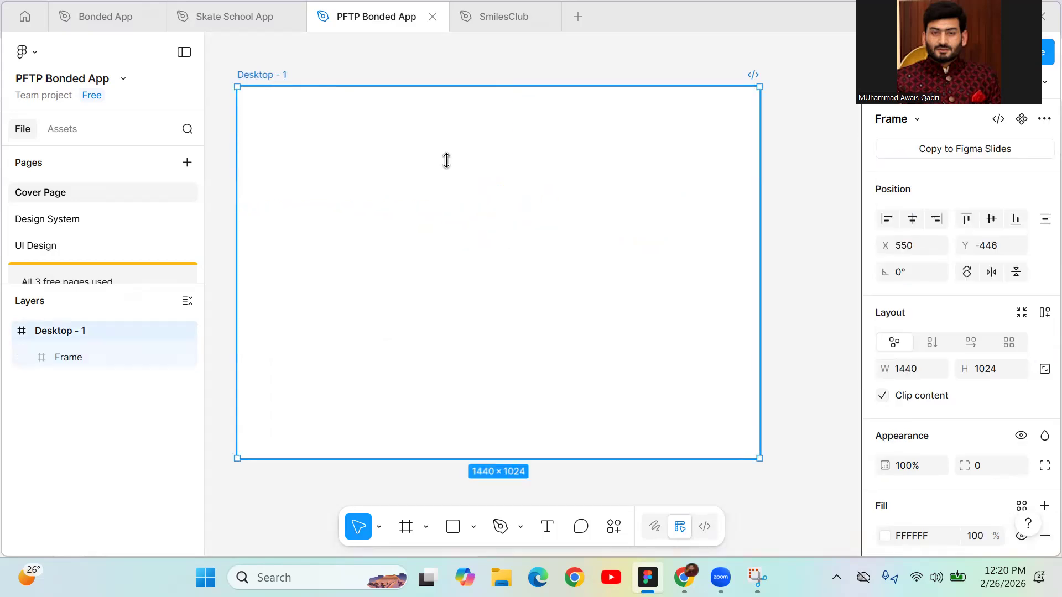
scroll(994, 489, "down", 5)
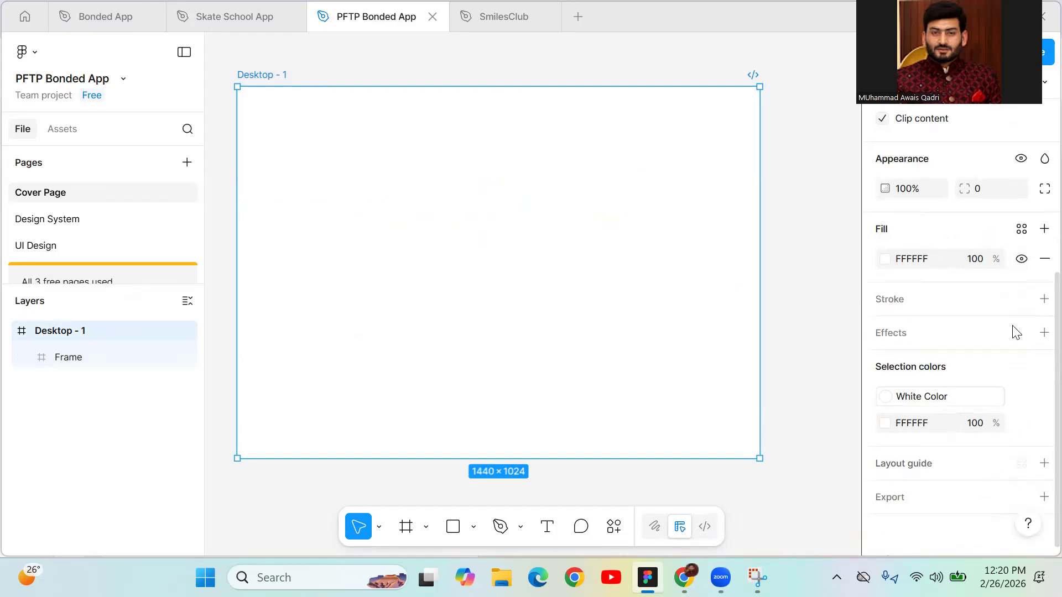
left_click(1021, 229)
left_click(731, 445)
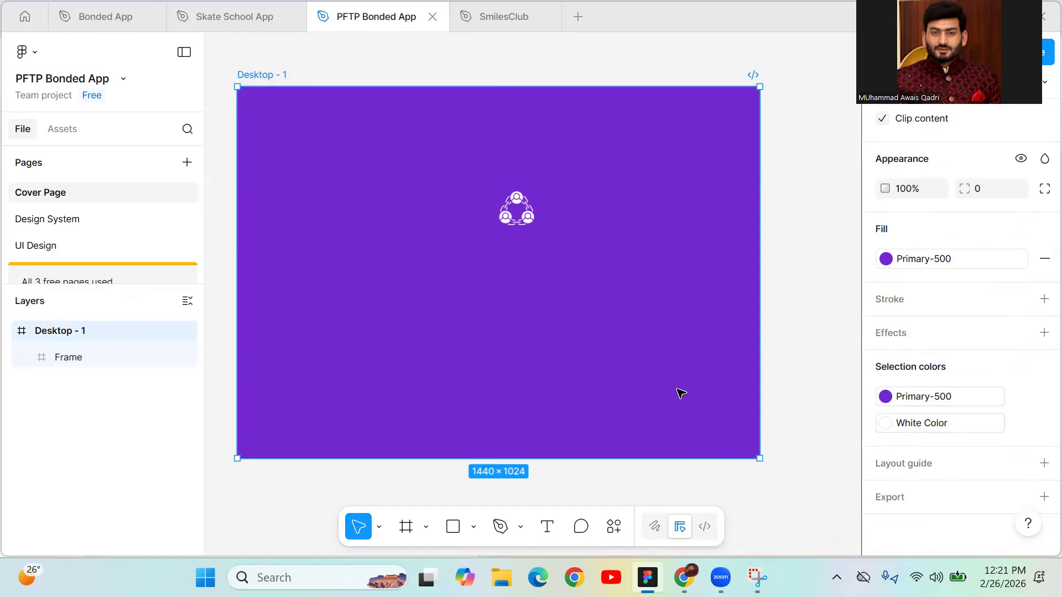
- Enlarge the logo inside the desktop frame to about 227 × 227
left_click(515, 215)
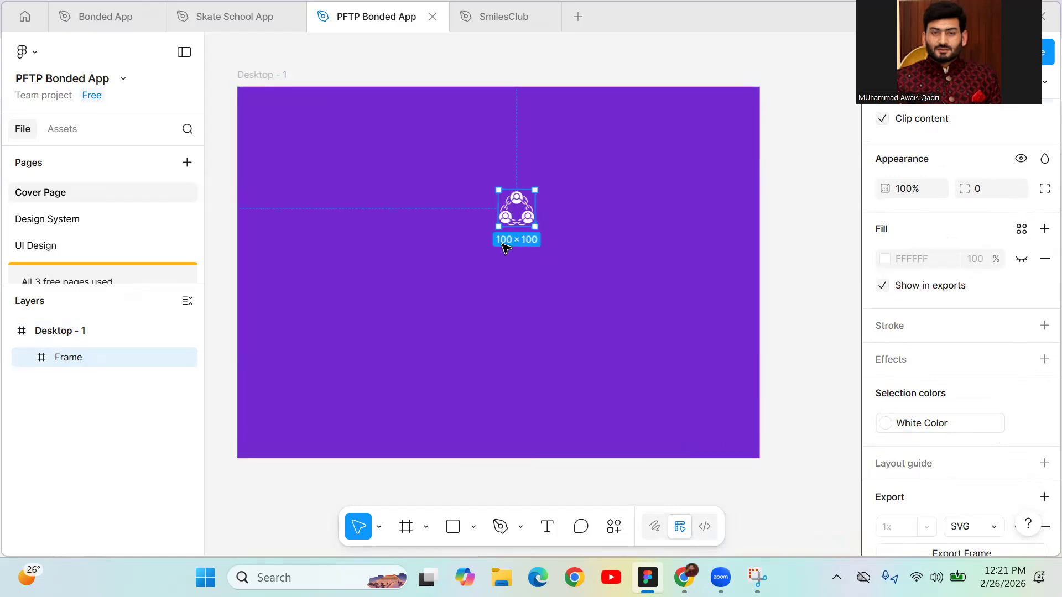
left_click_drag(498, 226, 458, 273)
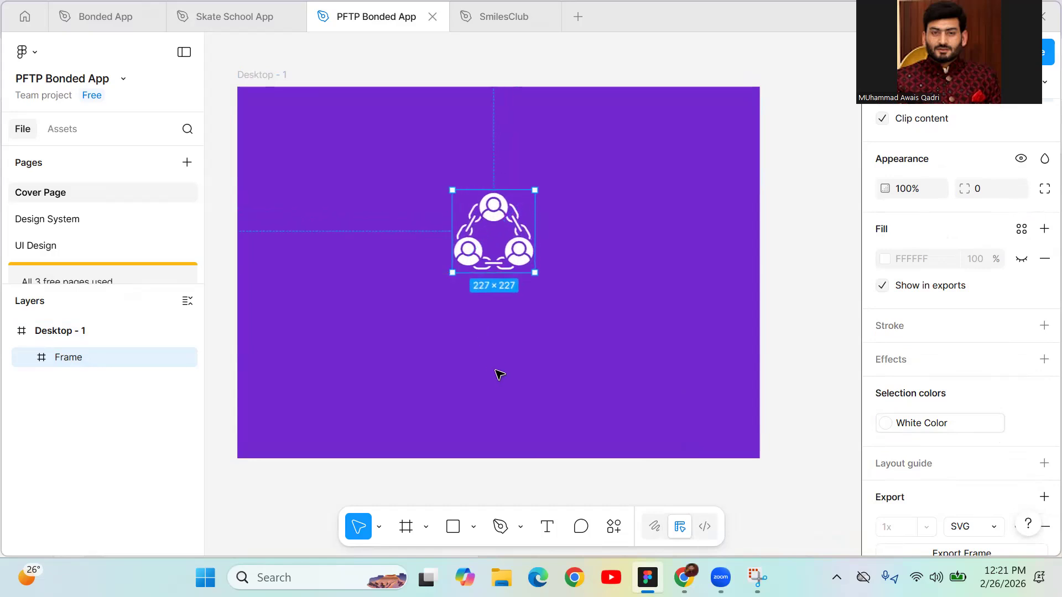
left_click(814, 262)
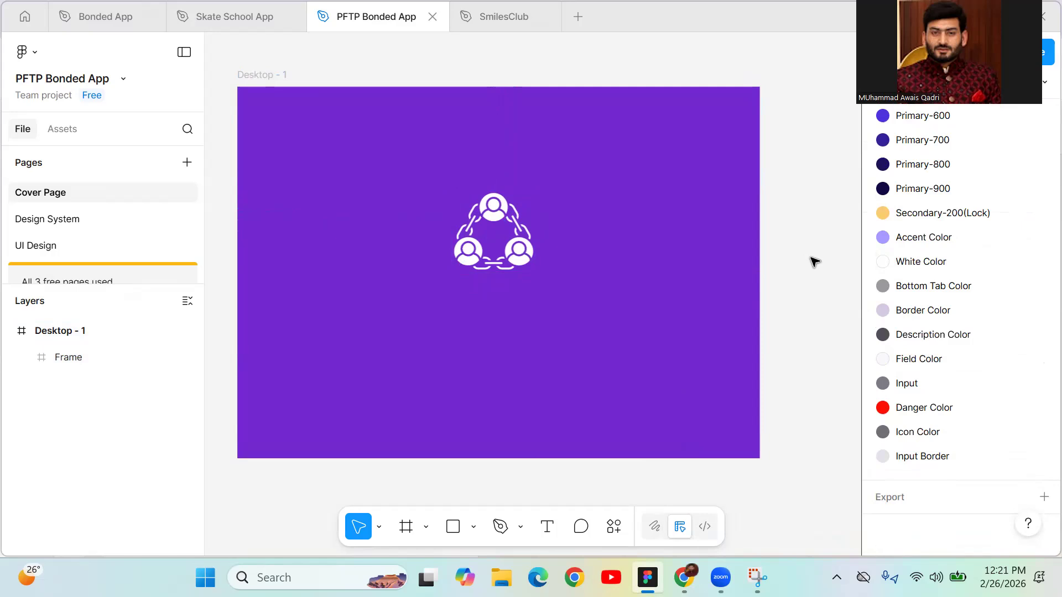
- Add a text layer reading "PFTP Bonde App" below the logo
key("t")
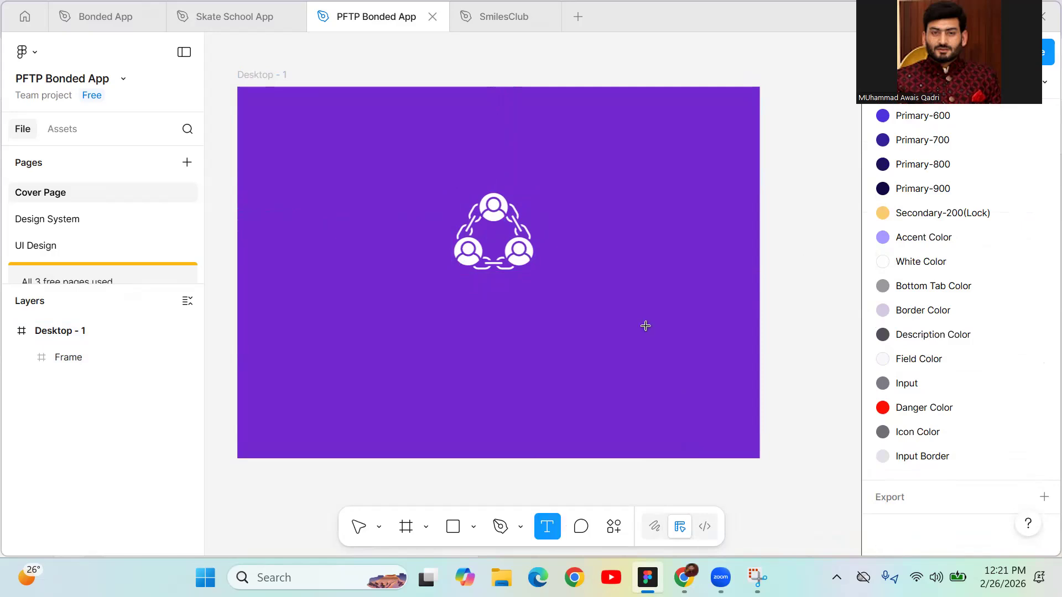
left_click(526, 391)
type("PFTP")
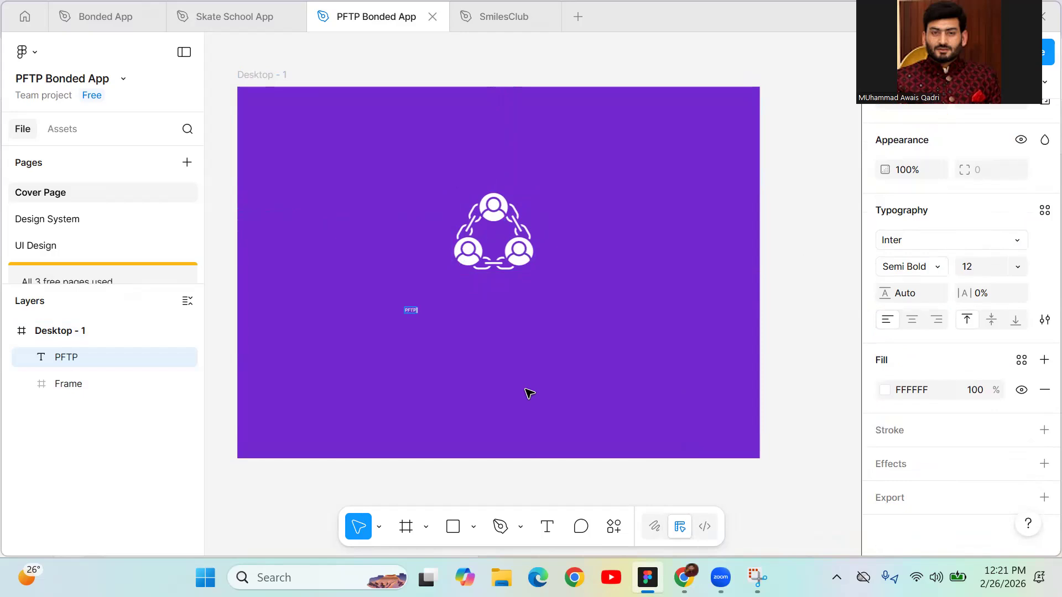
type(" Bonde App")
key("Escape")
- Correct the text below the logo to read "PFTP Bonded App"
key("ctrl+plus")
key("ctrl+plus")
key("ctrl+plus")
left_click_drag(441, 301, 732, 289)
left_click_drag(251, 364, 480, 306)
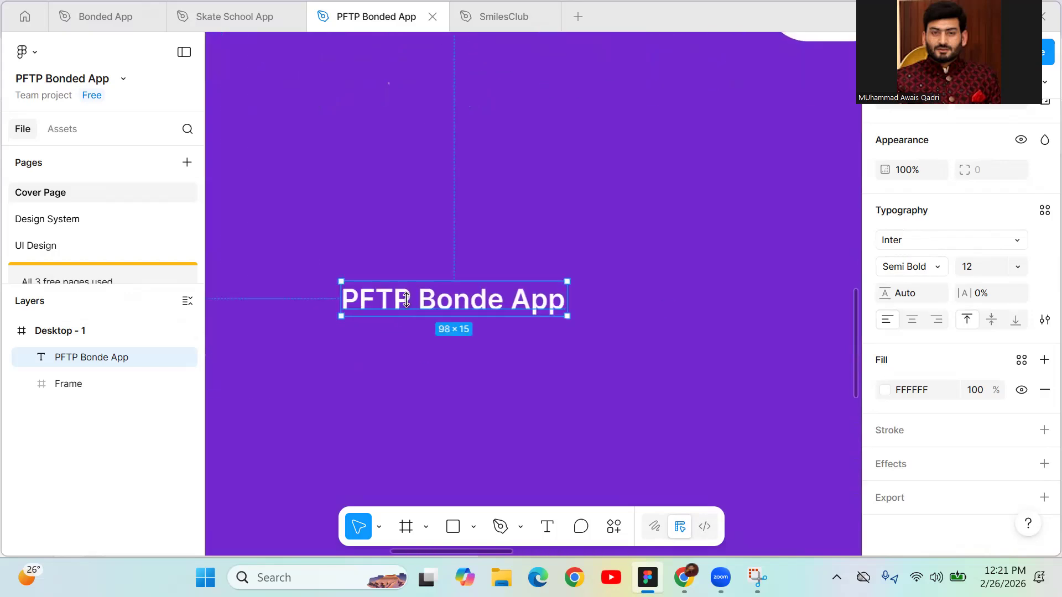
double_click(460, 292)
left_click(504, 299)
type("d")
key("Escape")
left_click(431, 415)
scroll(432, 415, "down", 5)
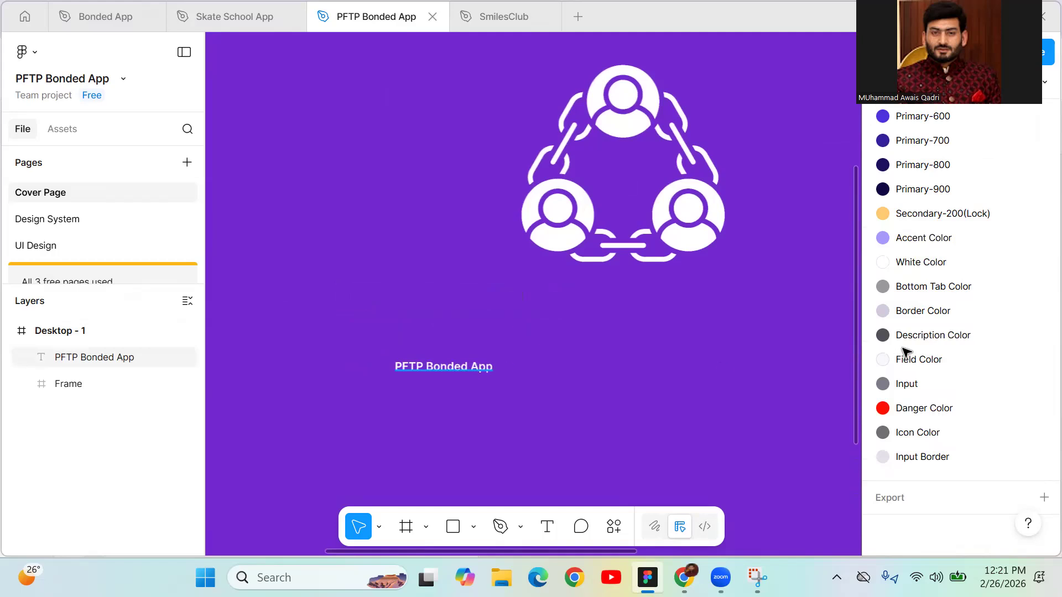
- Set the PFTP Bonded App text to the Urbanist font at size 100
left_click(444, 367)
left_click(943, 238)
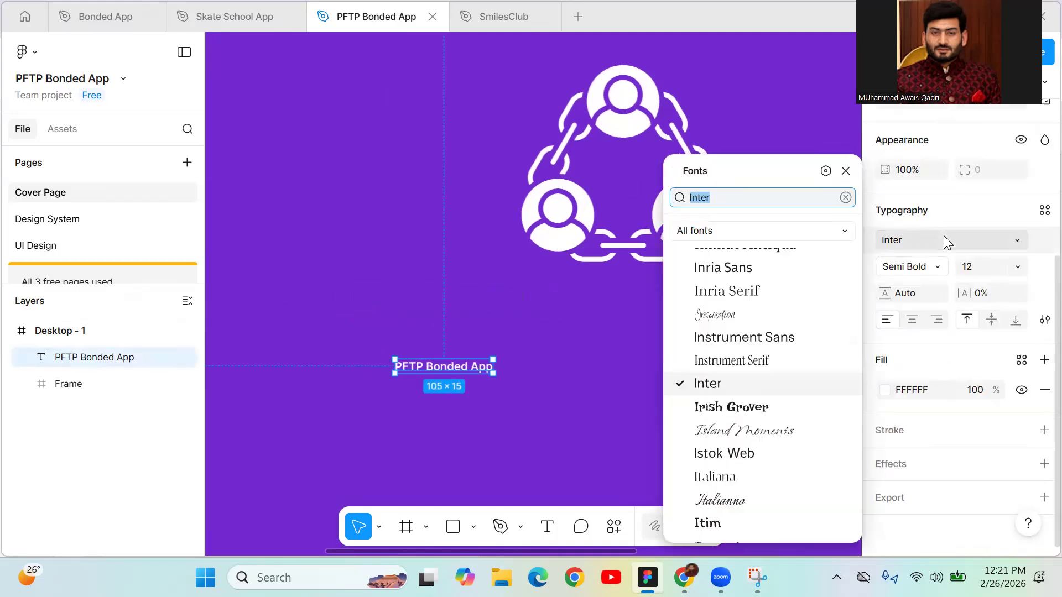
type("urba")
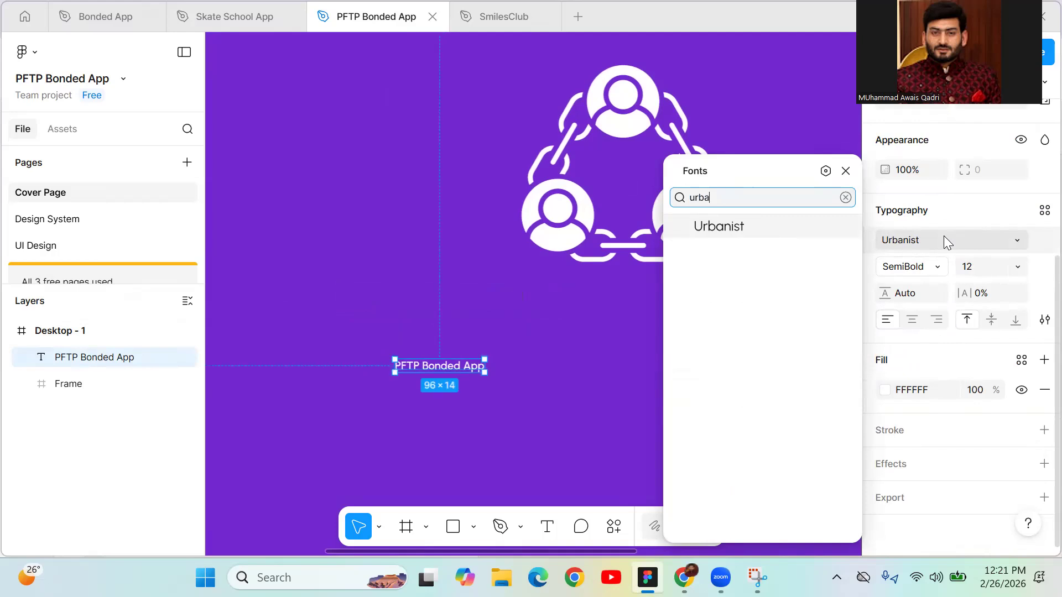
key("Return")
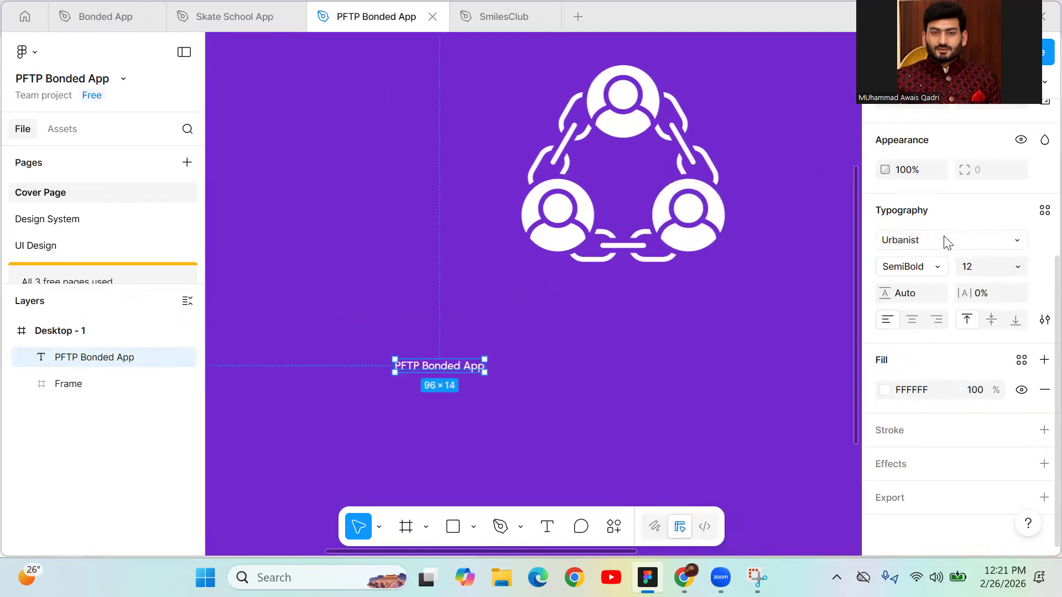
left_click(989, 272)
type("100")
key("Return")
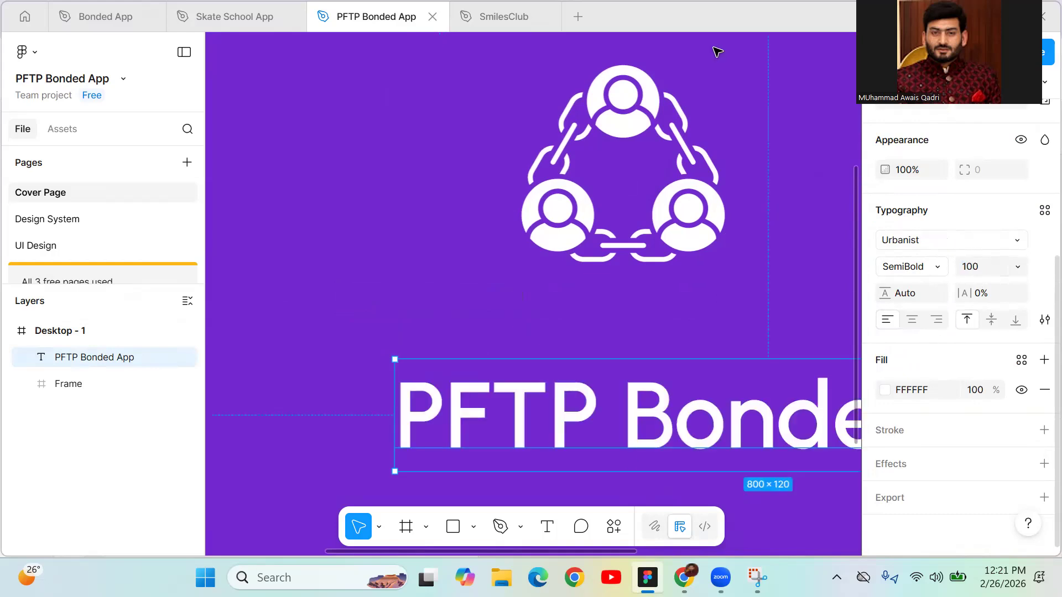
- Centre the title text horizontally and vertically in the purple frame, undoing its deletion
scroll(554, 382, "down", 5)
key("alt+h")
key("alt+v")
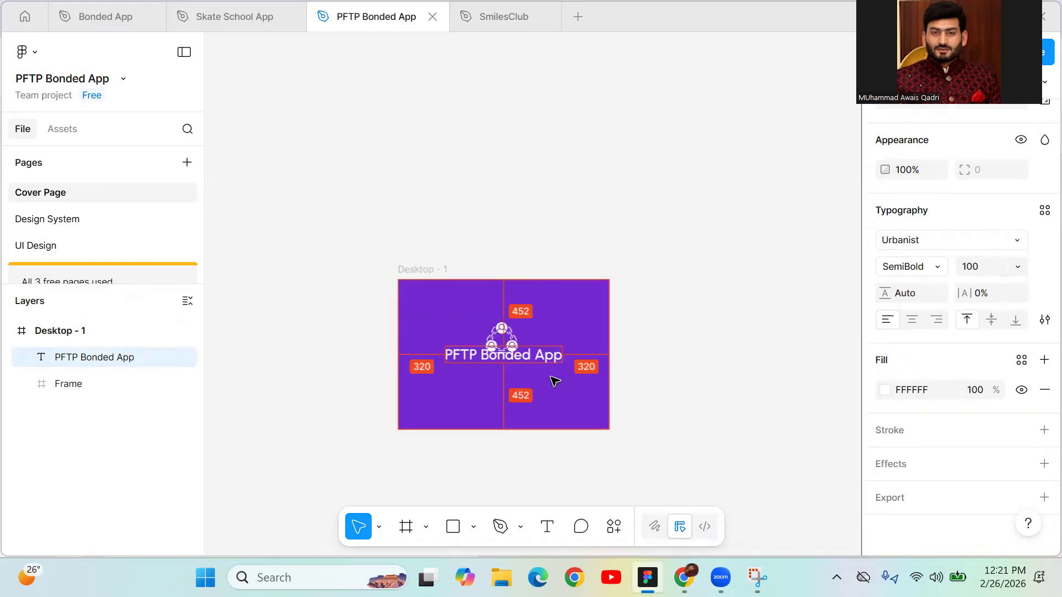
key("Delete")
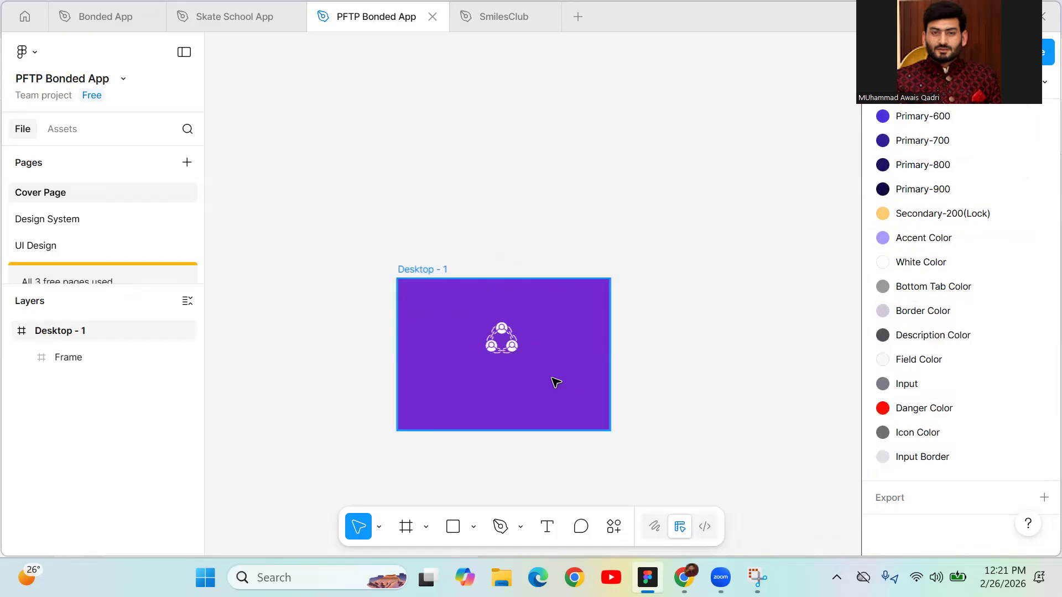
key("ctrl+z")
- Wrap the logo and title in a vertical auto layout with 48 spacing and centre it in the purple frame
scroll(526, 370, "up", 5)
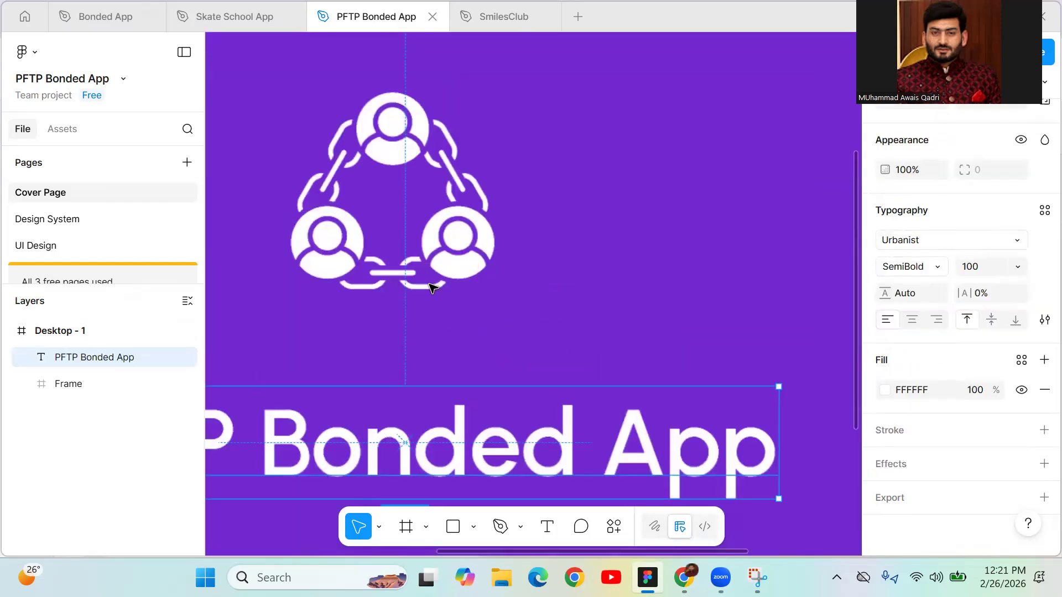
key("shift+a")
key("shift+1")
left_click(990, 130)
type("4")
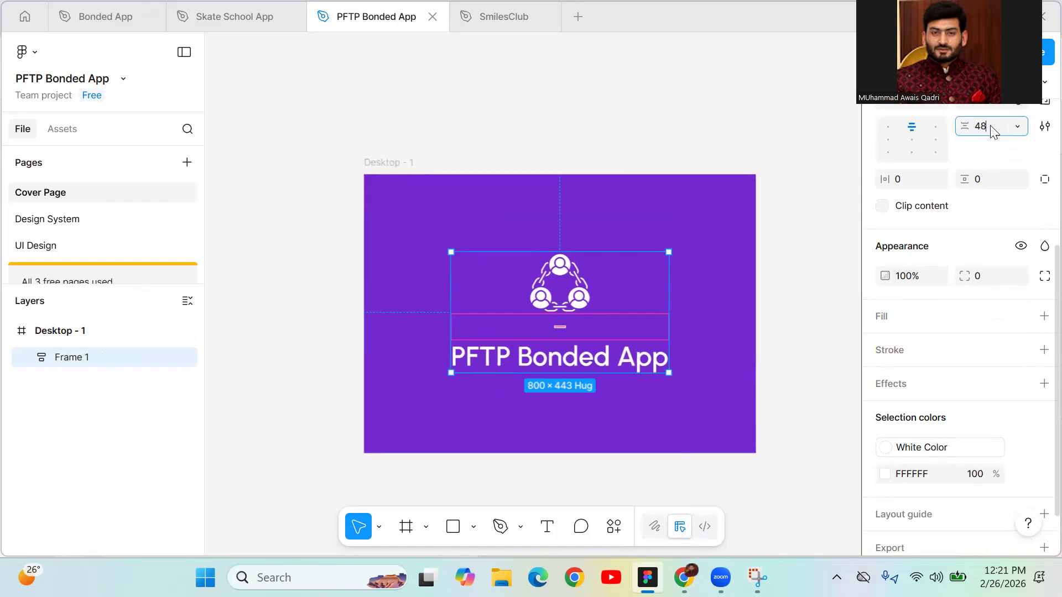
type("8")
key("Return")
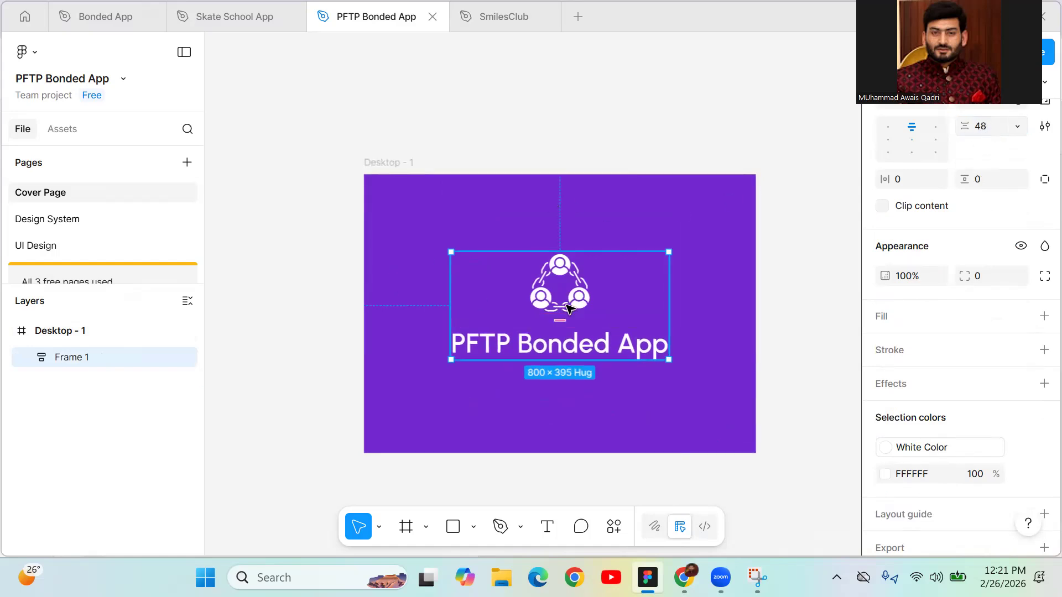
left_click_drag(569, 307, 572, 308)
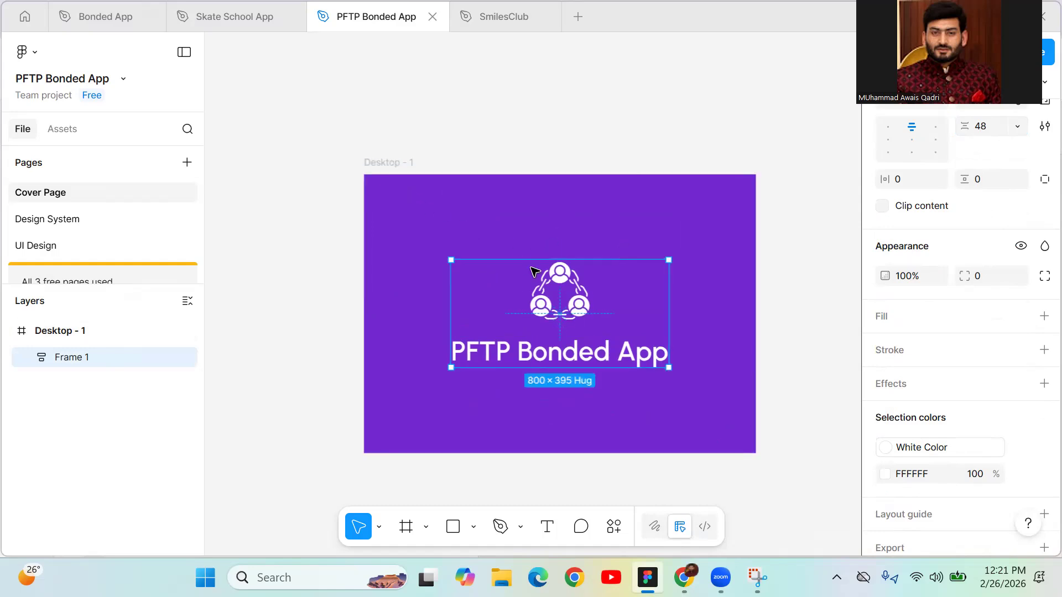
scroll(966, 252, "up", 5)
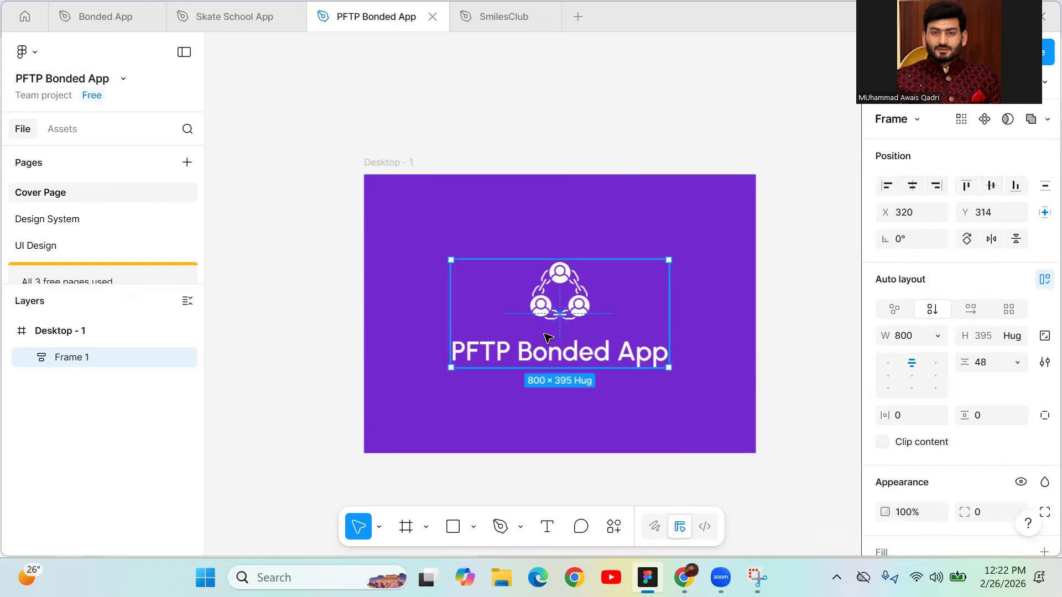
- Rename the desktop frame to "Cover" and set it as the file's thumbnail
double_click(396, 164)
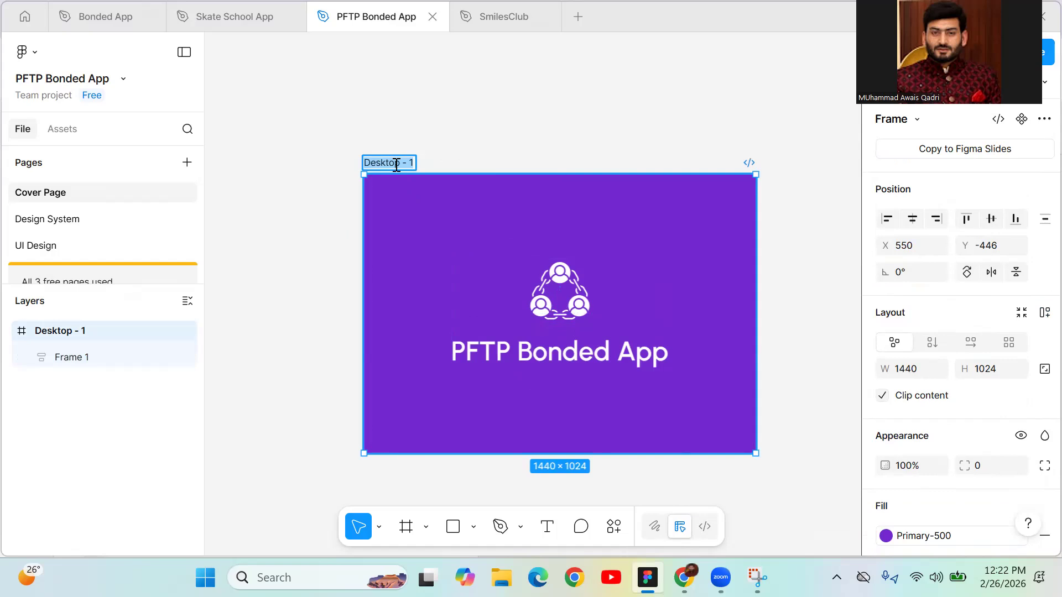
type("Cover")
key("Return")
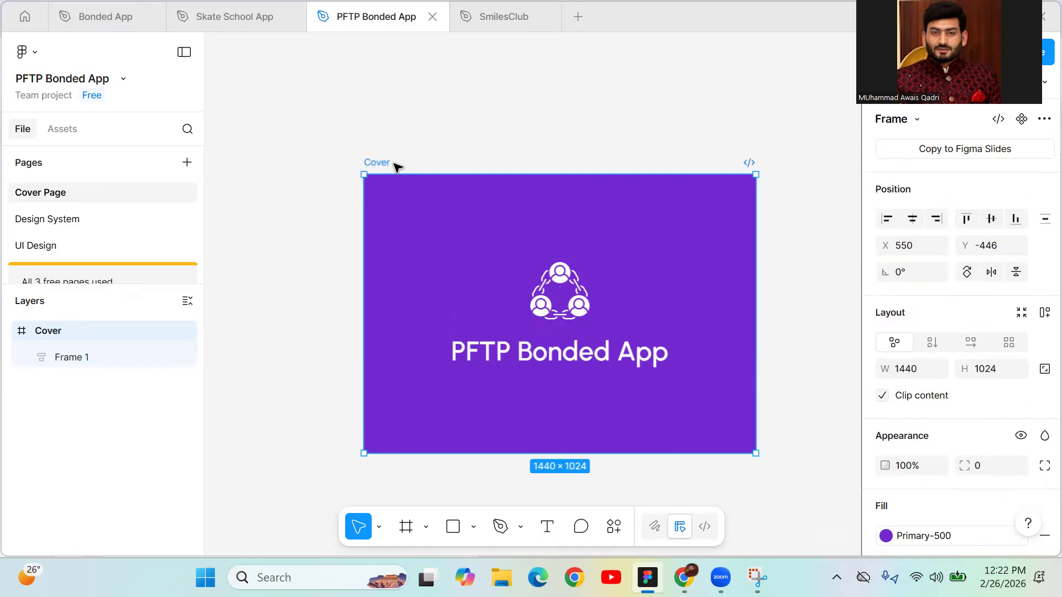
right_click(394, 165)
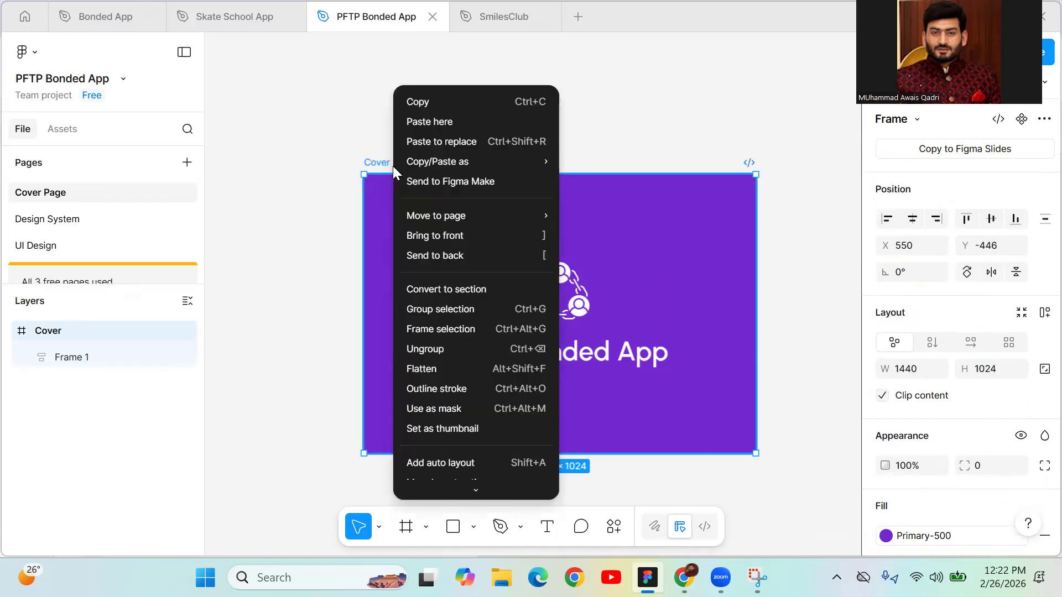
left_click(434, 434)
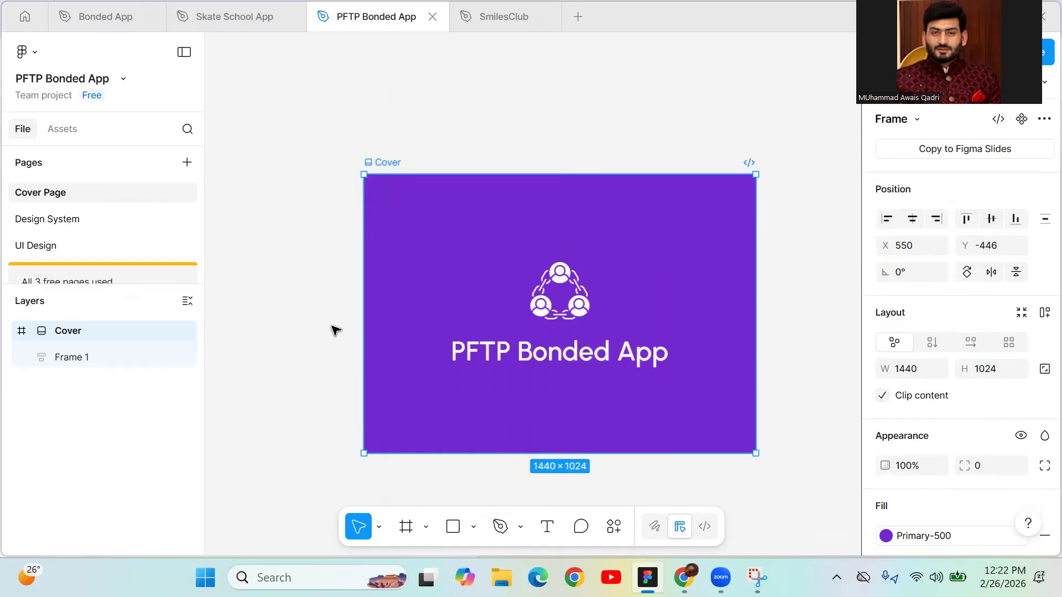
- On the Design System page, group the color styles Primary-50 through Primary-900 into a folder named "Primary Colors" and collapse it
left_click(88, 222)
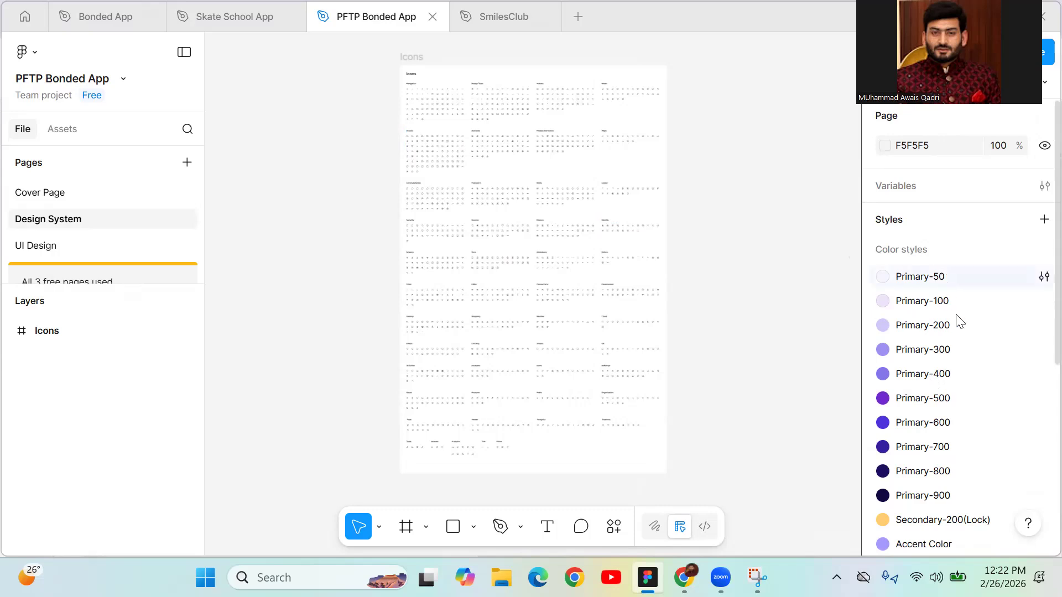
left_click(949, 498, "shift")
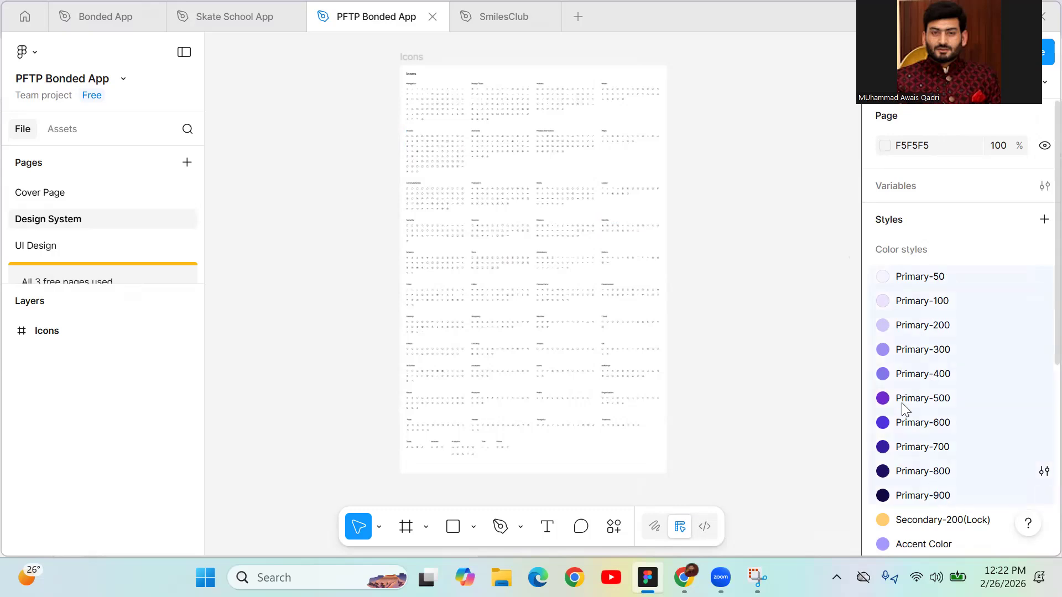
right_click(918, 431)
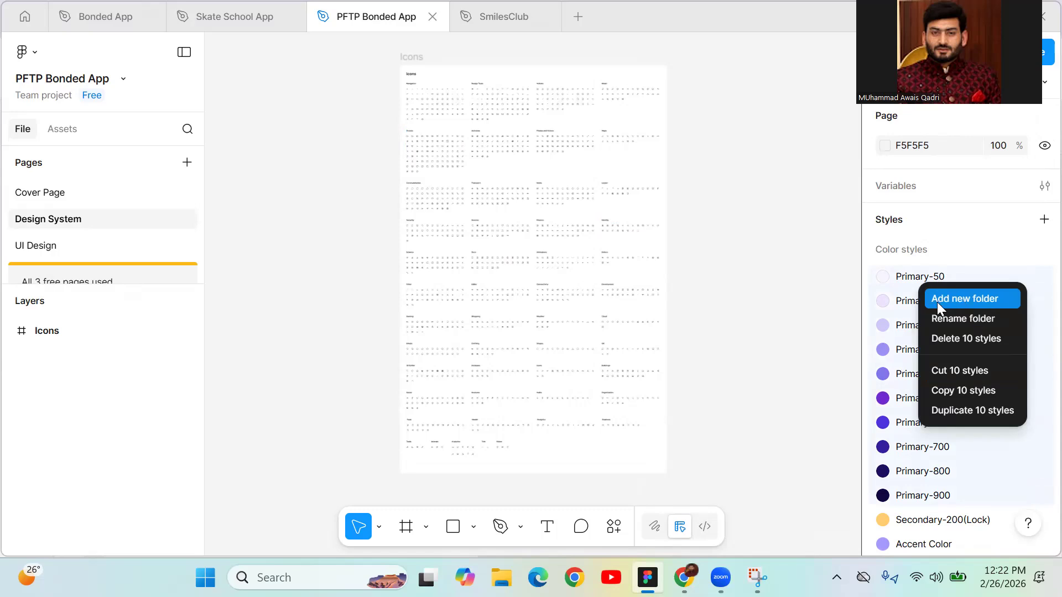
left_click(943, 302)
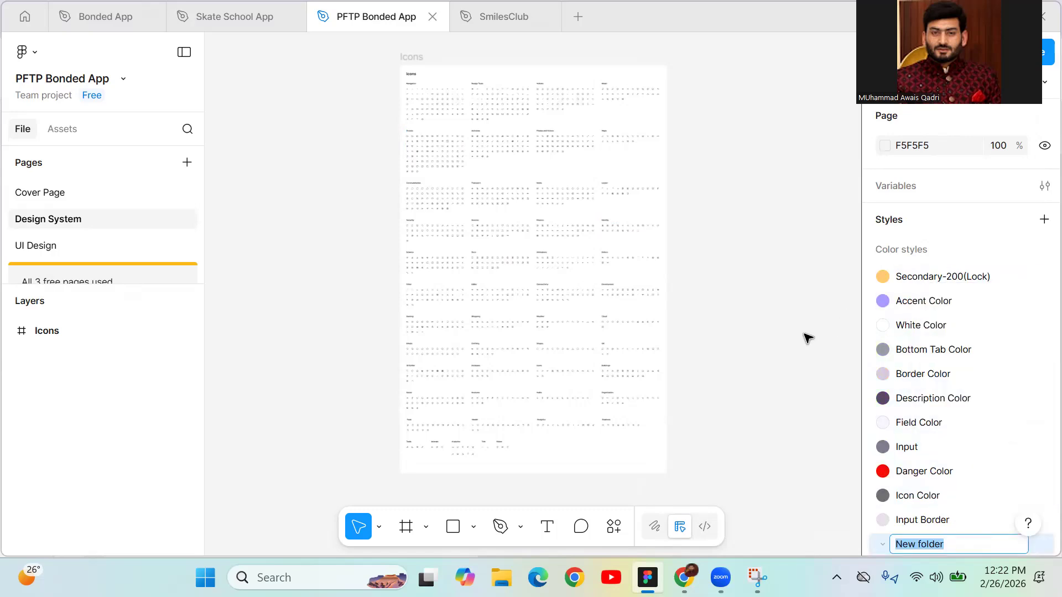
scroll(933, 506, "down", 5)
type("Primary Colors")
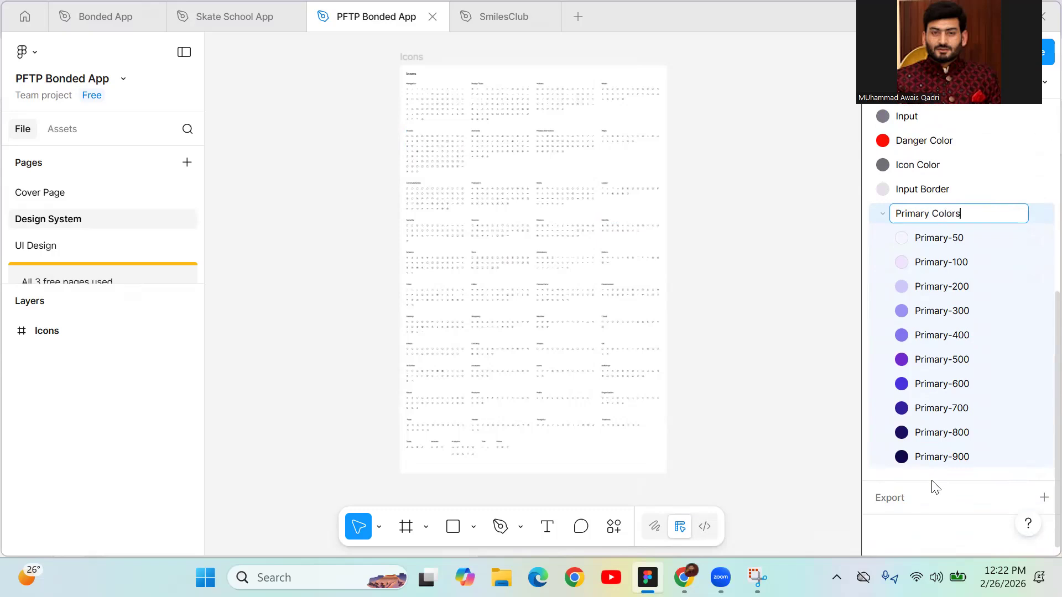
key("Return")
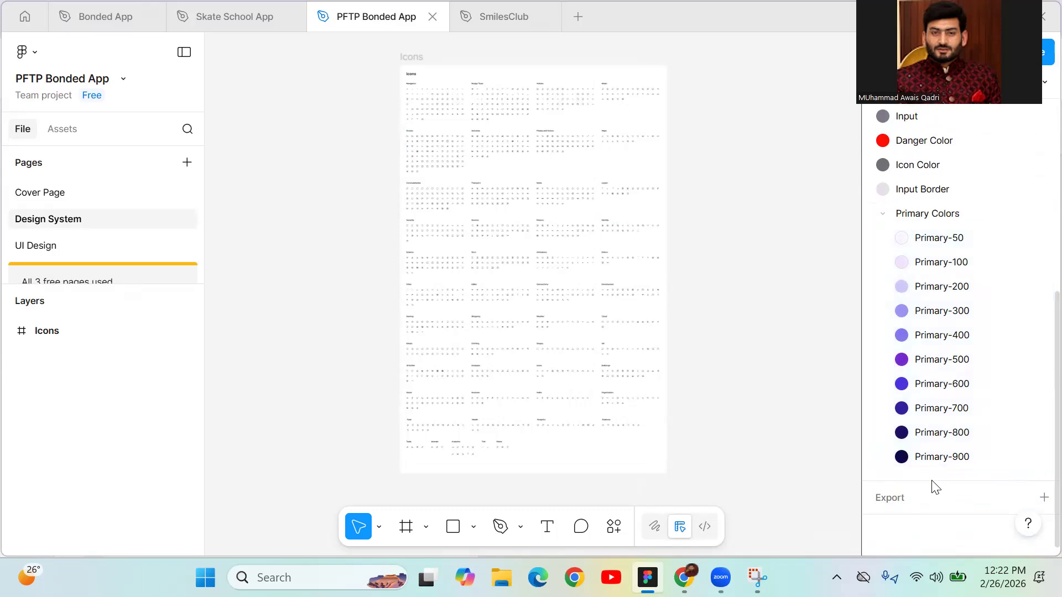
left_click(883, 217)
scroll(939, 335, "up", 5)
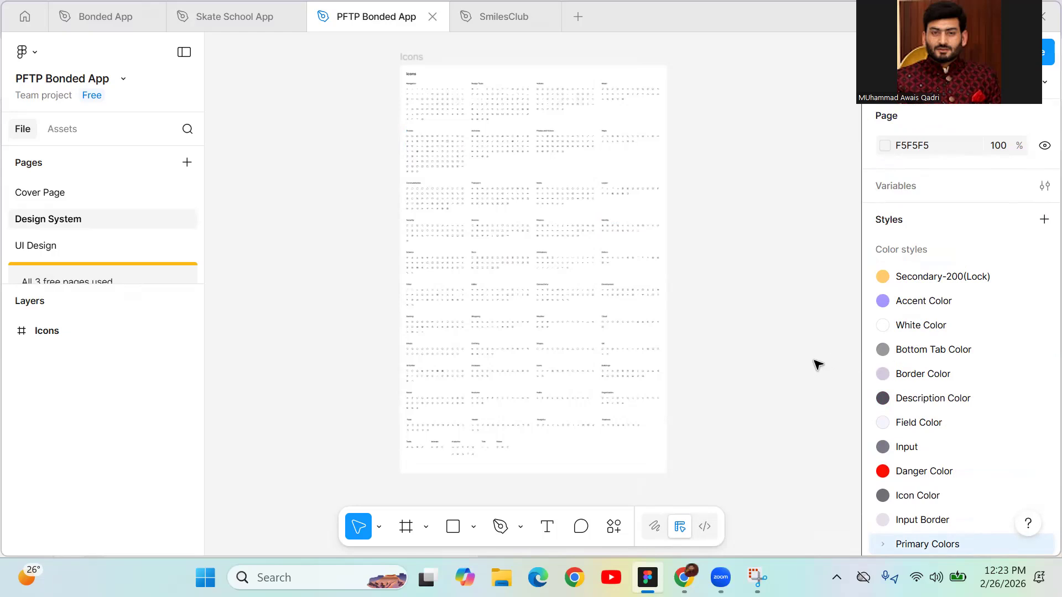
- Clear the contents of the UI Design page and return to the Design System page
left_click(38, 245)
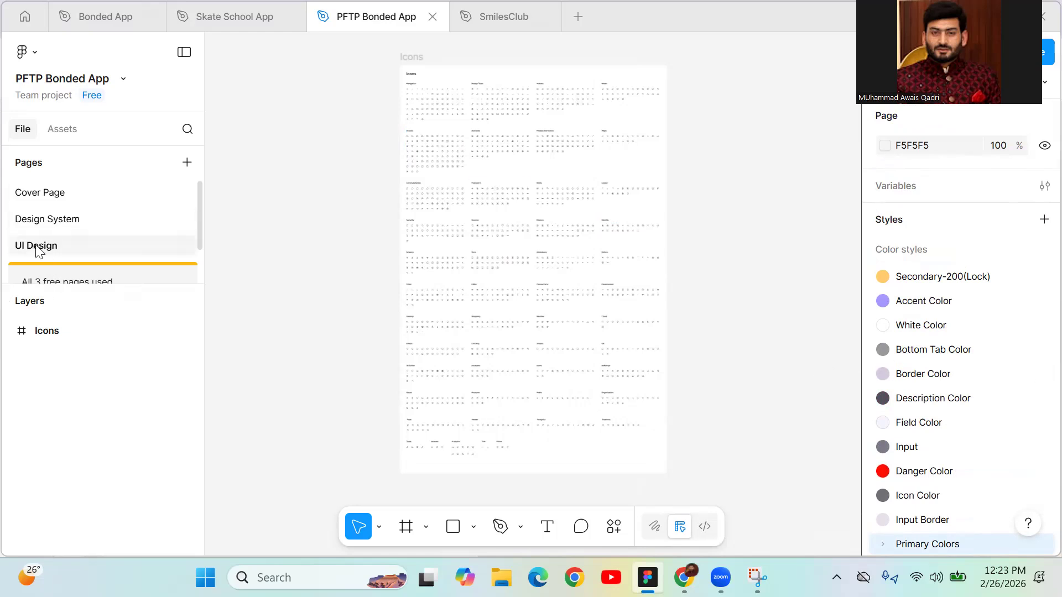
left_click_drag(363, 130, 713, 363)
key("Delete")
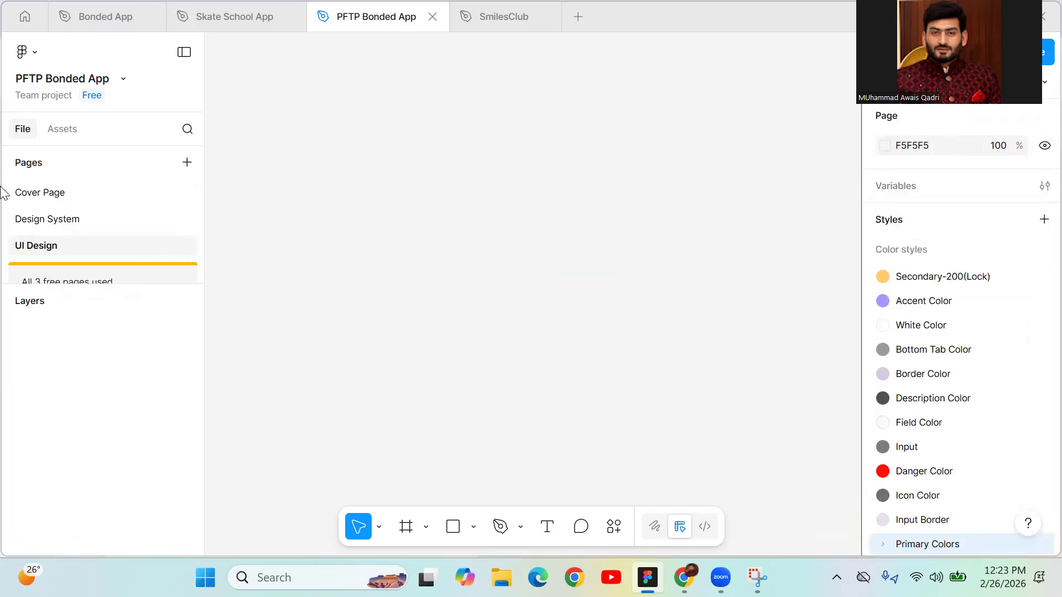
left_click(48, 222)
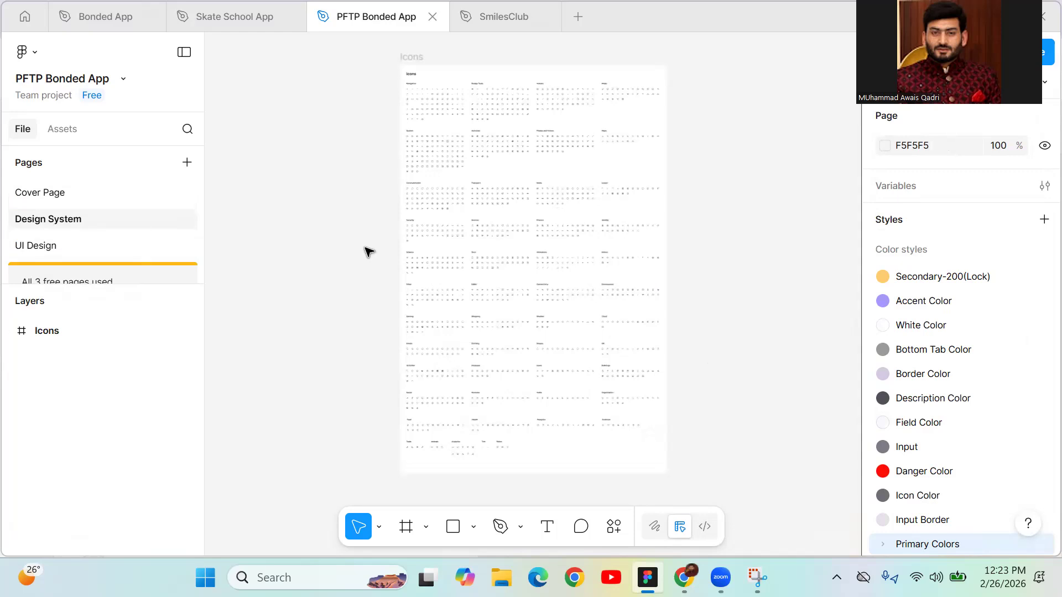
- Examine the App UI page of the Bonded App file and its button component set
left_click(95, 18)
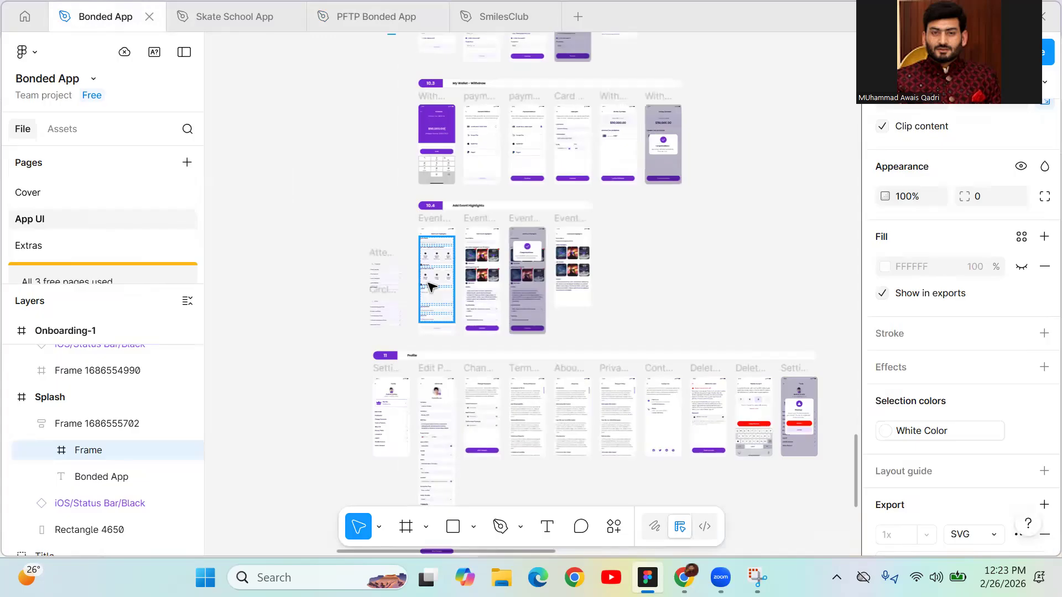
left_click_drag(315, 221, 497, 435)
left_click_drag(291, 176, 496, 426)
left_click_drag(419, 168, 466, 363)
left_click_drag(550, 208, 521, 394)
left_click_drag(545, 147, 566, 469)
left_click_drag(305, 249, 565, 387)
left_click_drag(510, 164, 472, 296)
scroll(479, 294, "down", 4)
left_click_drag(540, 174, 502, 236)
scroll(509, 135, "up", 4)
left_click_drag(468, 73, 508, 320)
left_click_drag(438, 237, 428, 387)
scroll(494, 117, "up", 6)
scroll(420, 102, "down", 2)
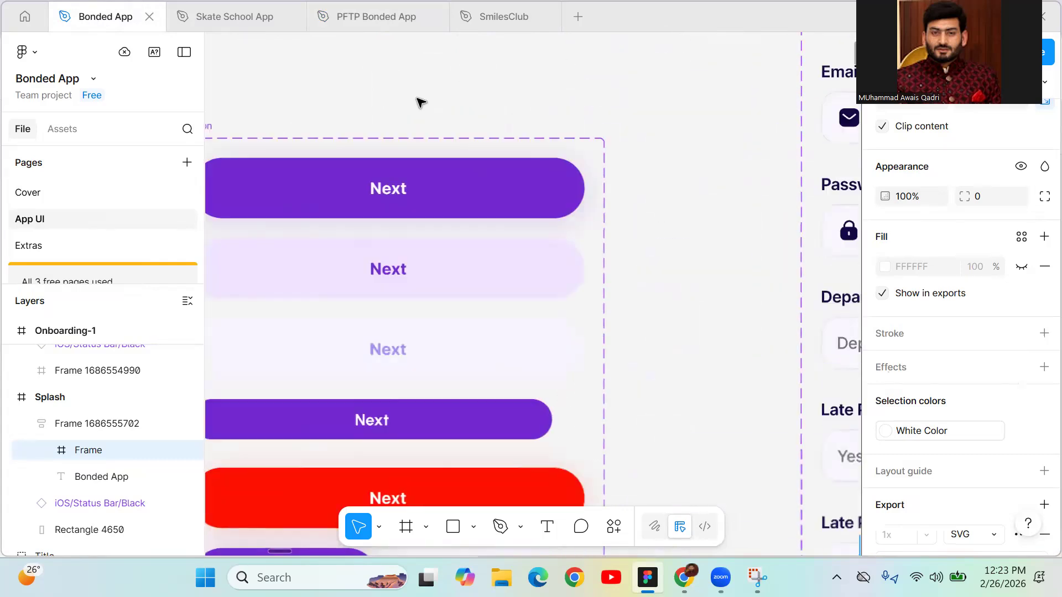
scroll(410, 124, "down", 3)
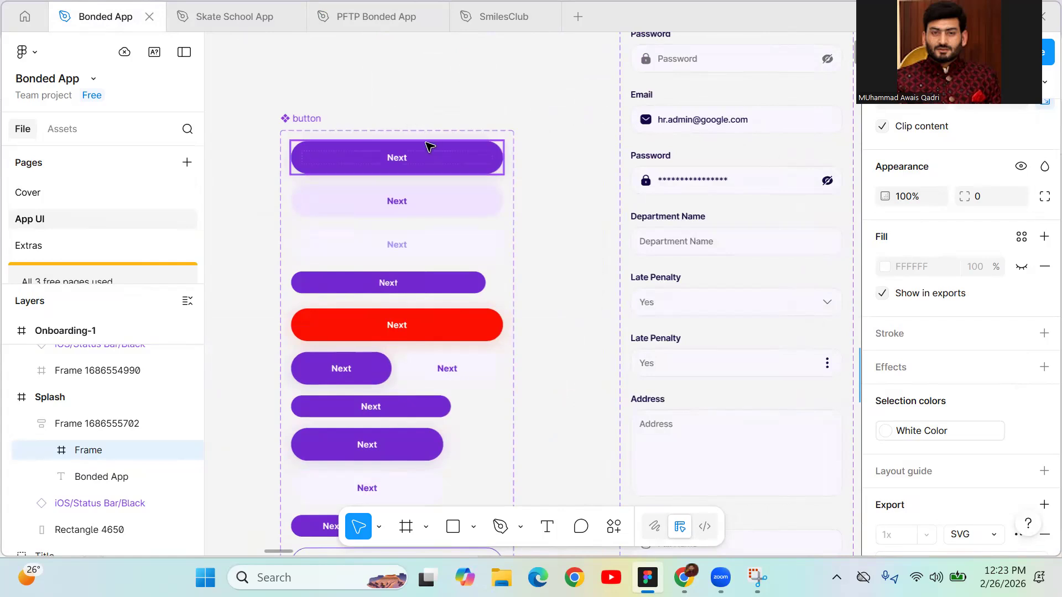
- Capture a screenshot of the button component set in the Bonded App file
left_click(352, 30)
left_click(97, 24)
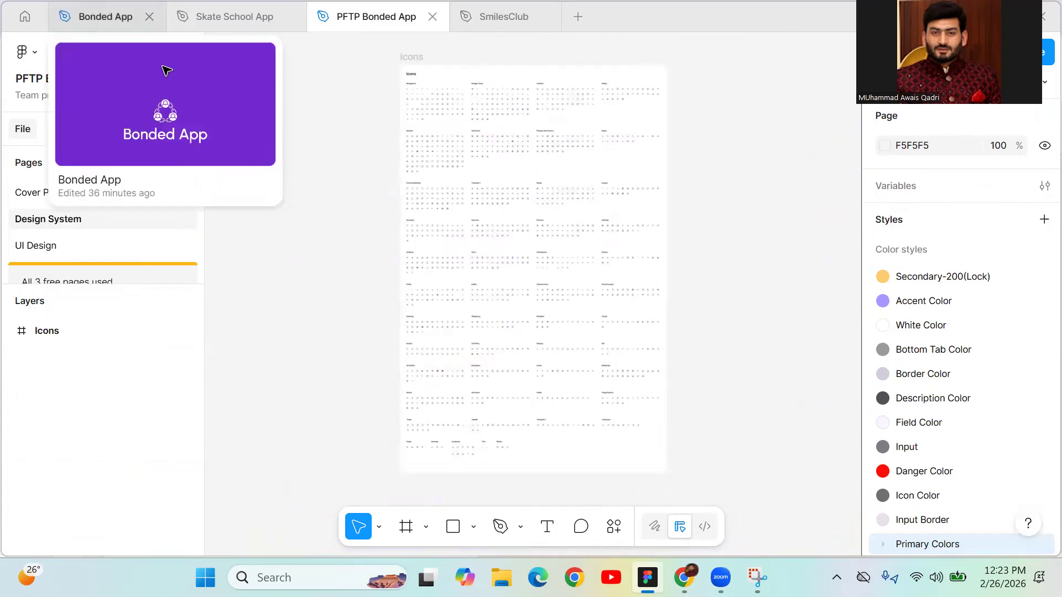
left_click(556, 266)
scroll(557, 266, "down", 2)
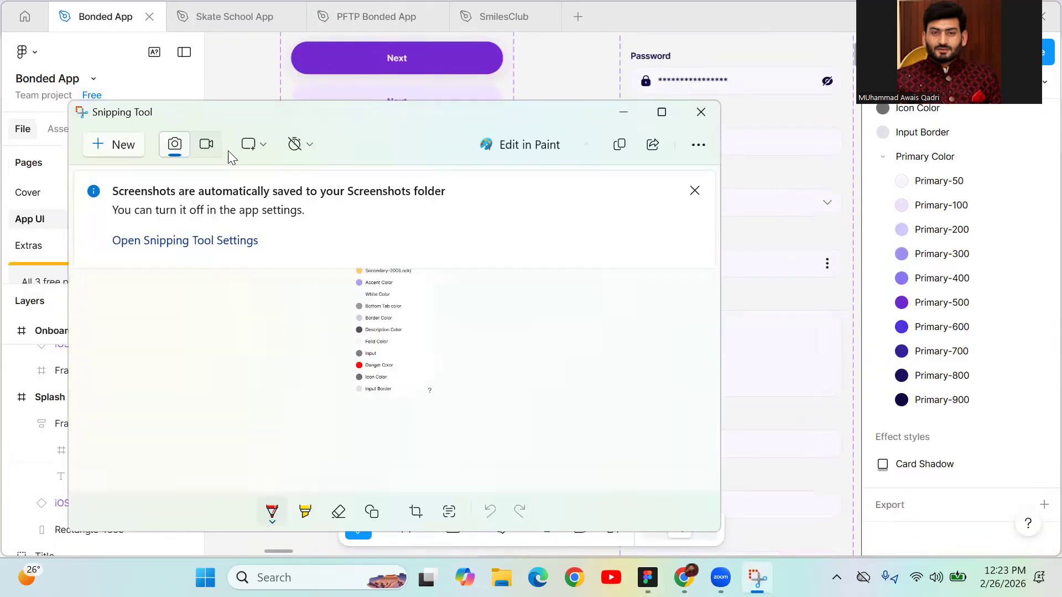
key("alt+F4")
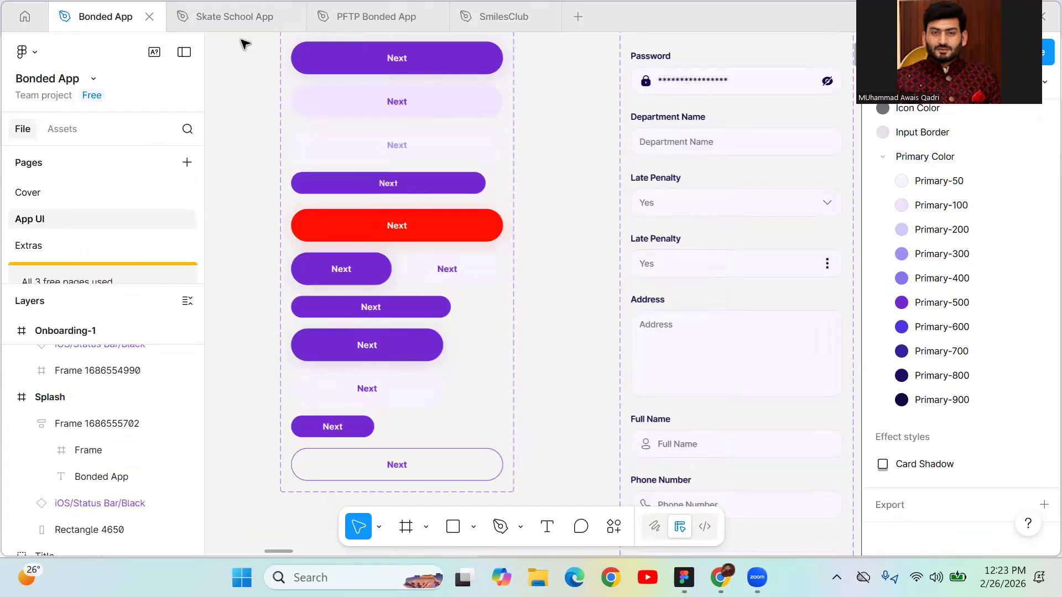
key("super+shift+s")
left_click_drag(240, 40, 567, 494)
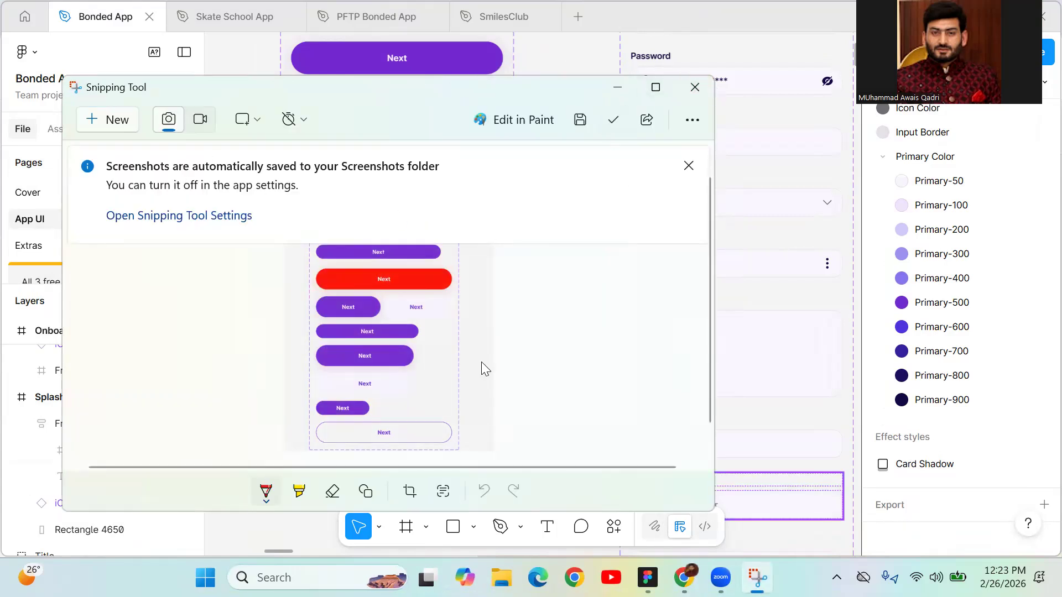
- Paste the button screenshot onto the Design System page of PFTP Bonded App and place it to the left of the Icons frame
left_click(376, 16)
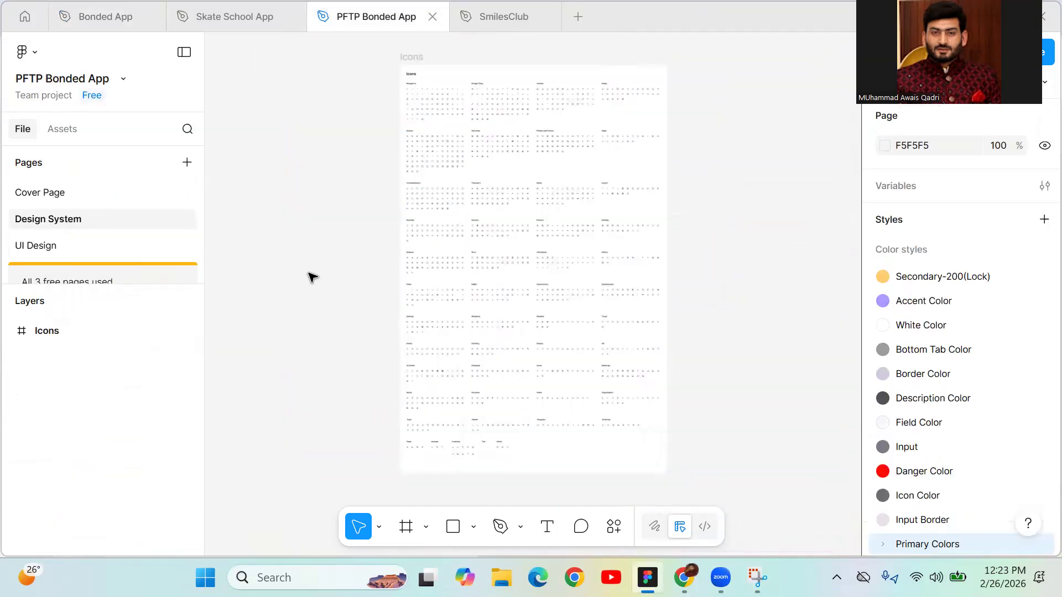
key("ctrl+v")
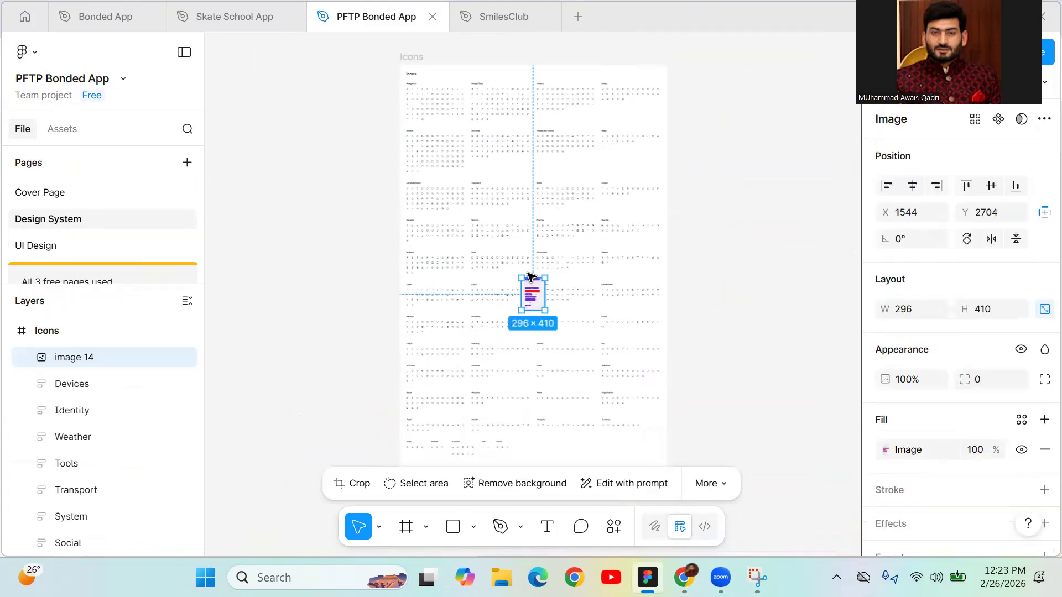
left_click_drag(528, 299, 250, 156)
scroll(250, 156, "up", 5)
scroll(308, 253, "up", 10)
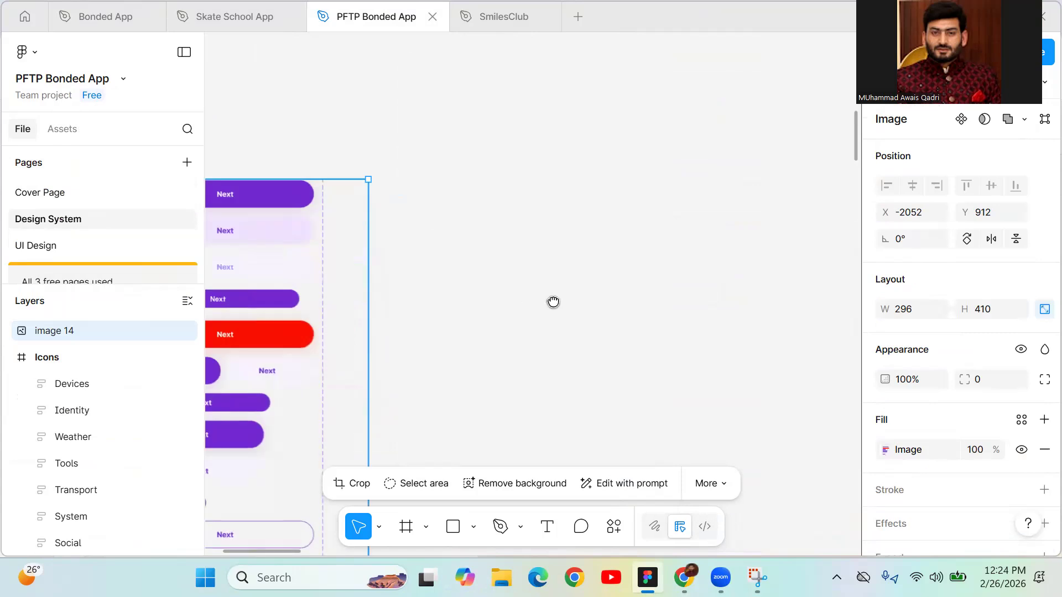
key("Escape")
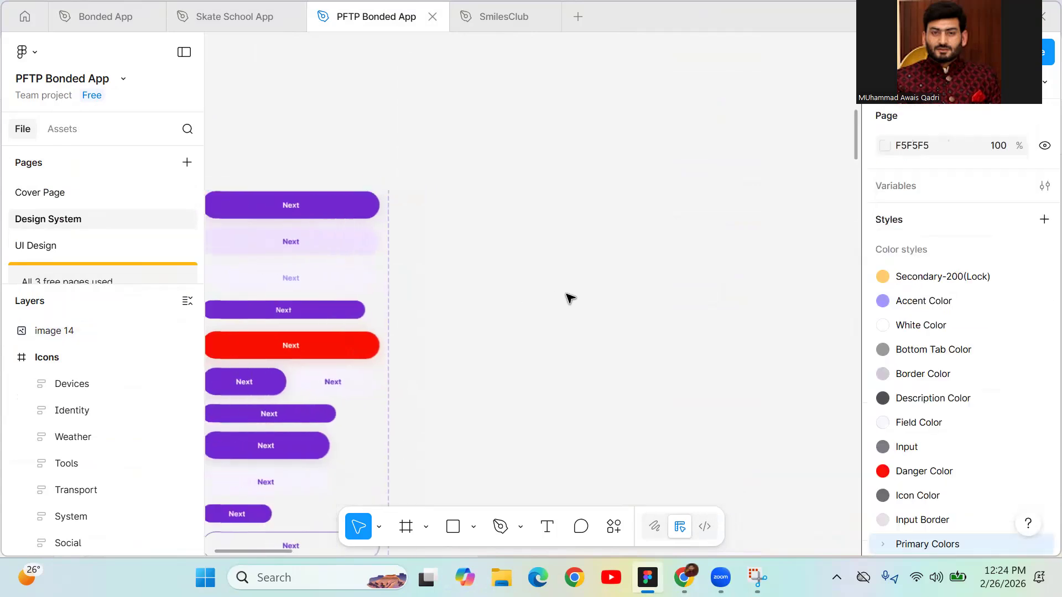
- Add the text "Continue" on the canvas to the right of the button reference image
key("t")
left_click(575, 207)
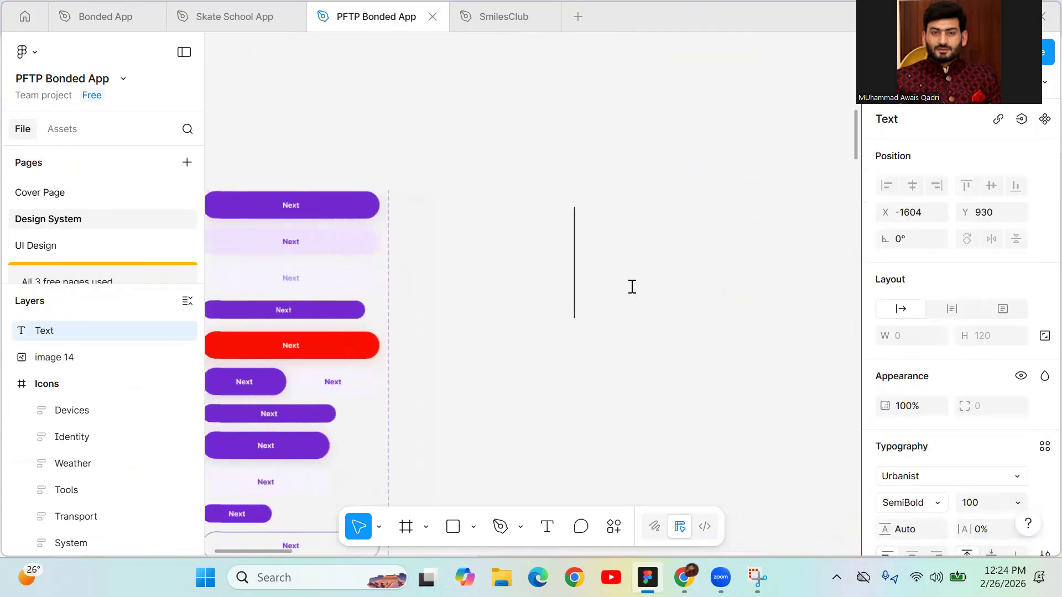
type("Continue")
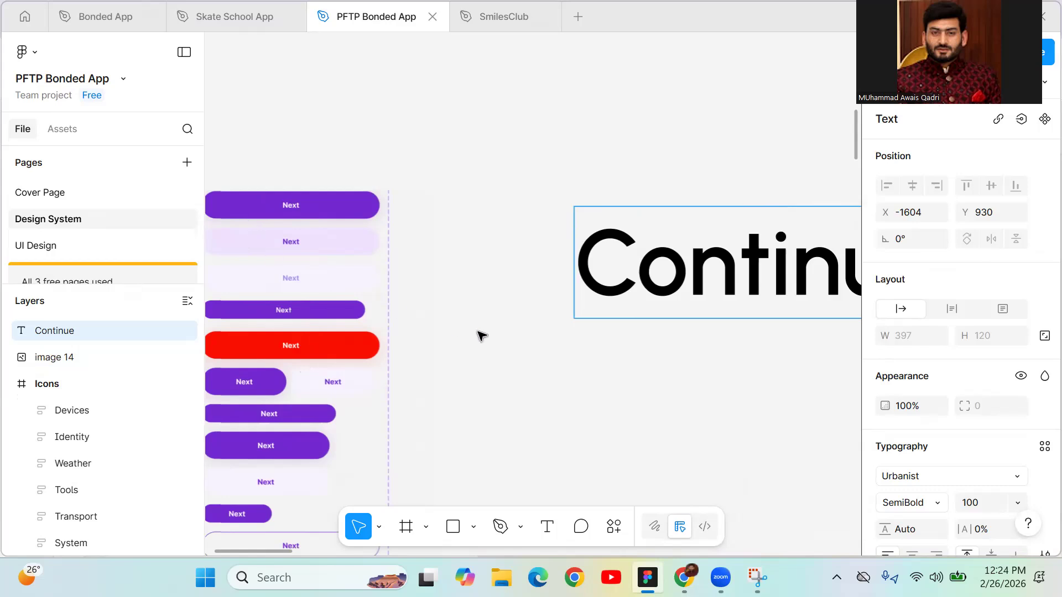
scroll(481, 333, "down", 3)
left_click(609, 375)
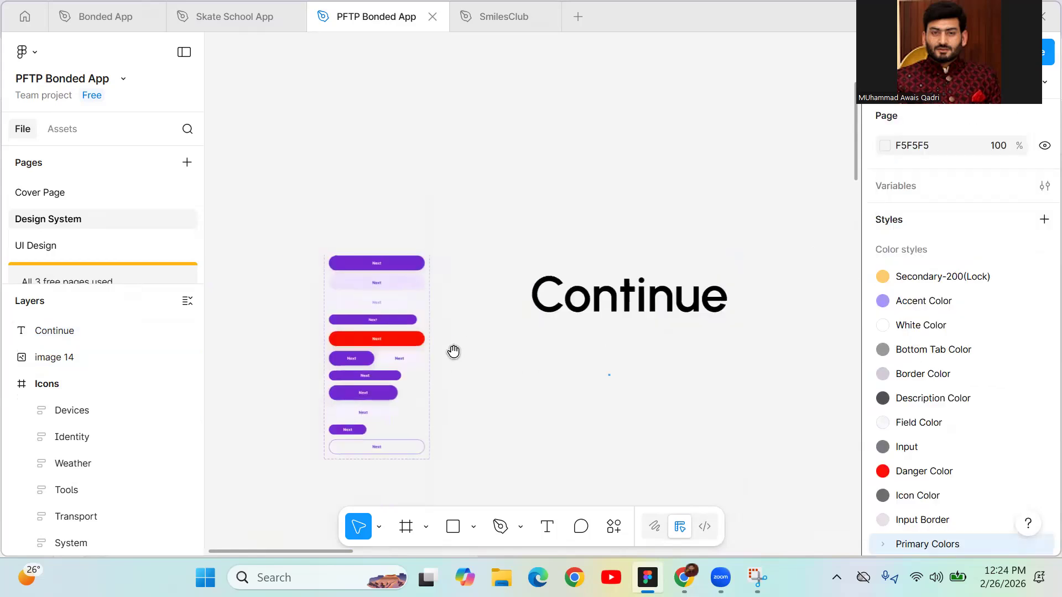
- Set the Continue text to font size 16 with a line height of 1.5 times that, 24
left_click(656, 287)
scroll(956, 441, "down", 4)
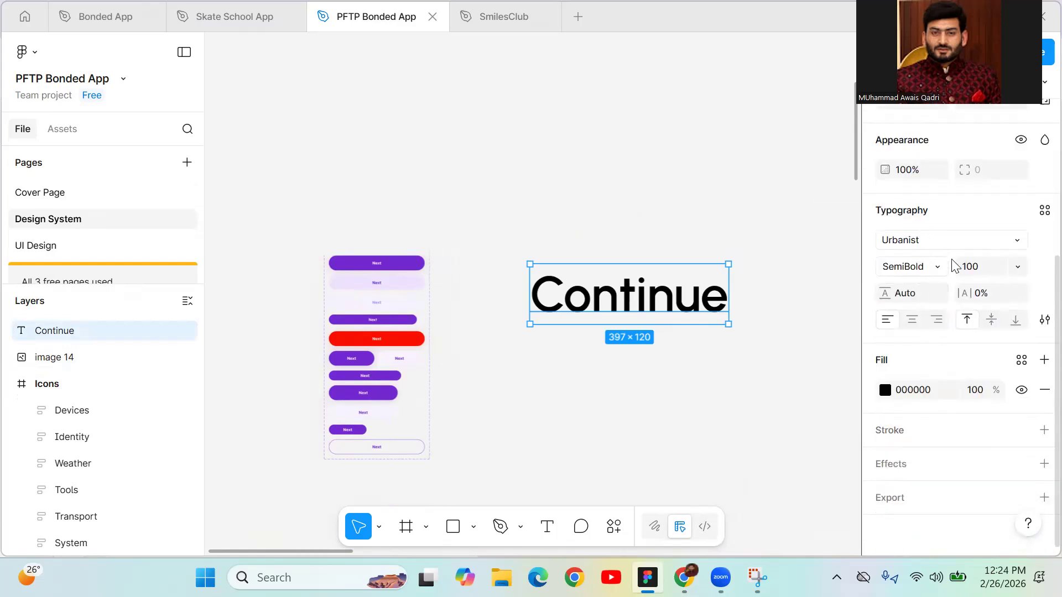
left_click(974, 267)
type("16")
key("Return")
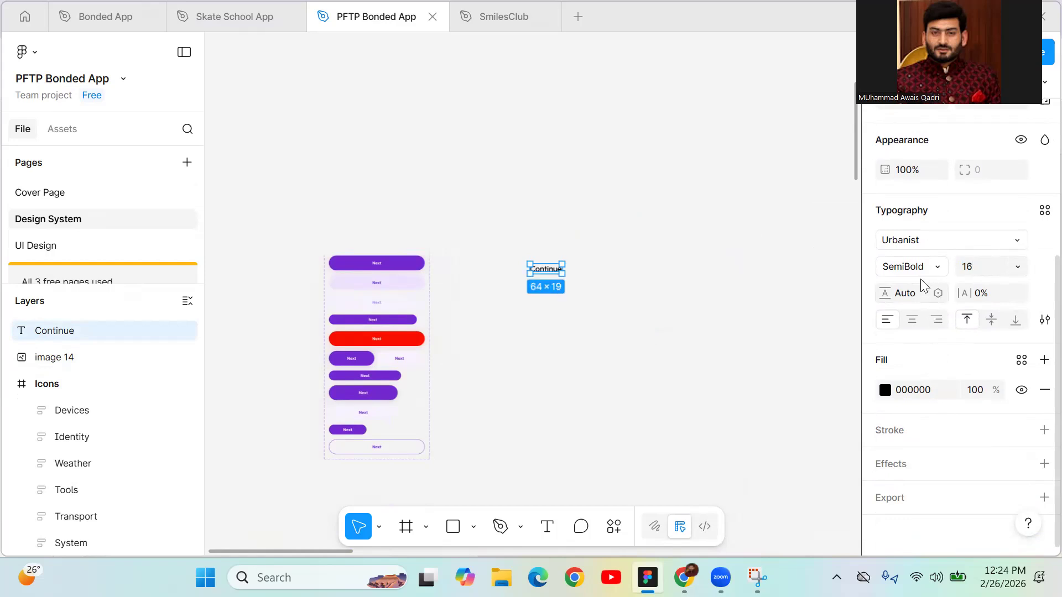
left_click(916, 297)
type("16*1.5")
key("Return")
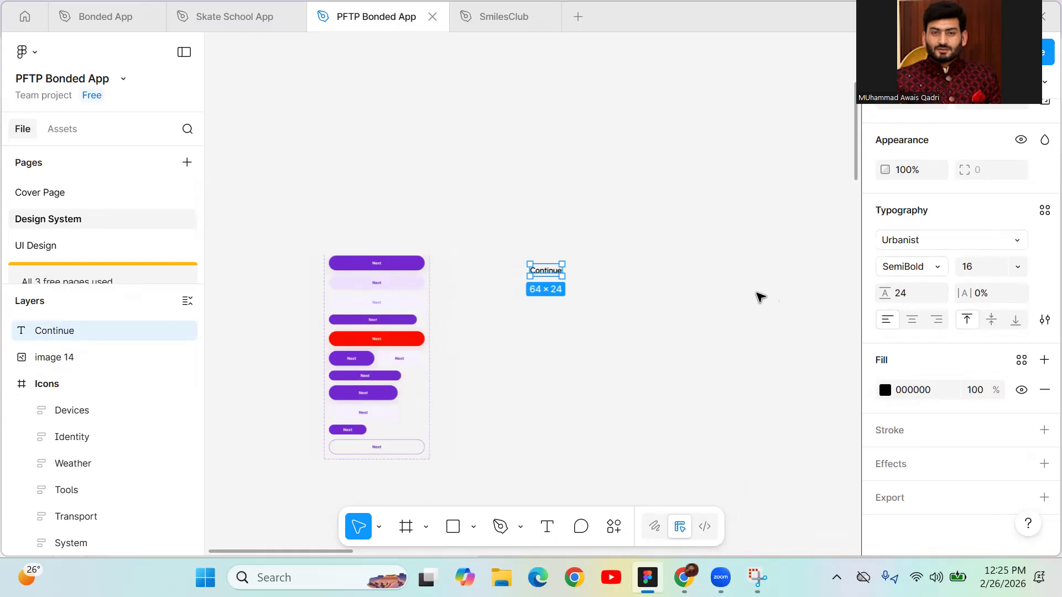
- Apply the White Color style to the fill of the Continue text
scroll(547, 264, "up", 5)
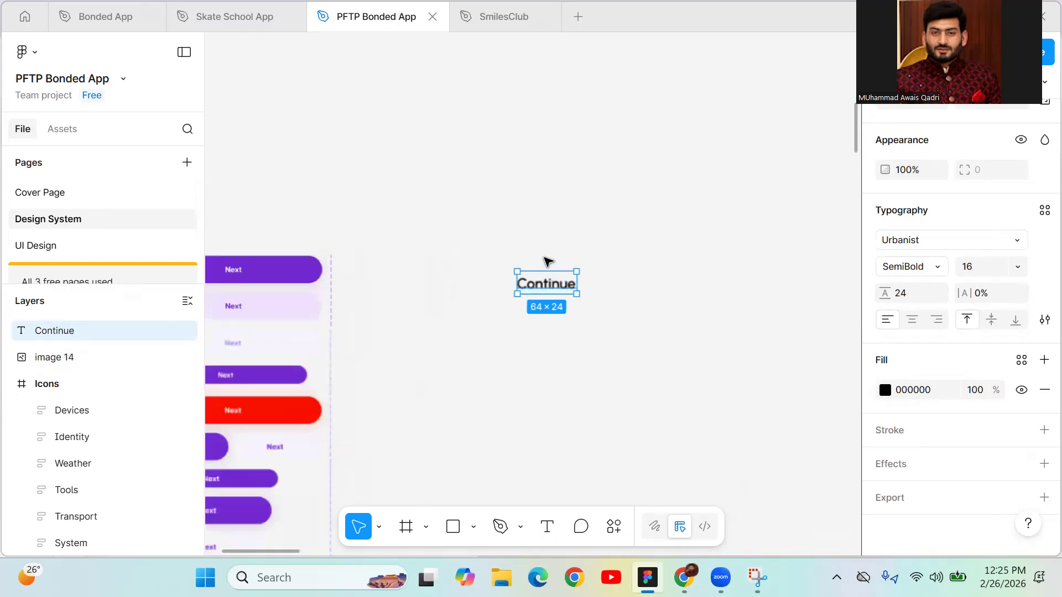
left_click_drag(562, 390, 549, 410)
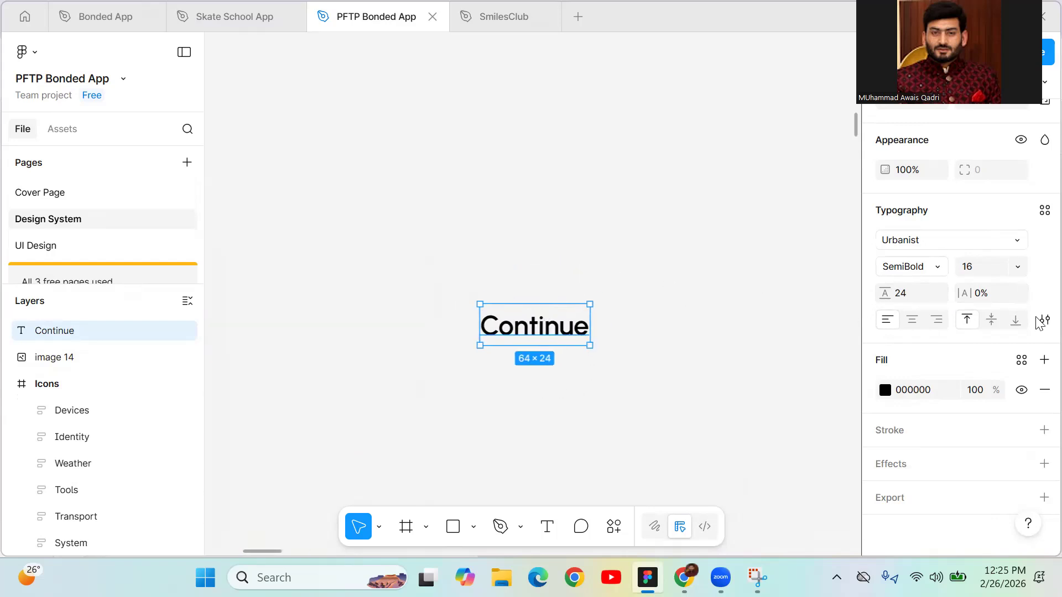
left_click(1022, 360)
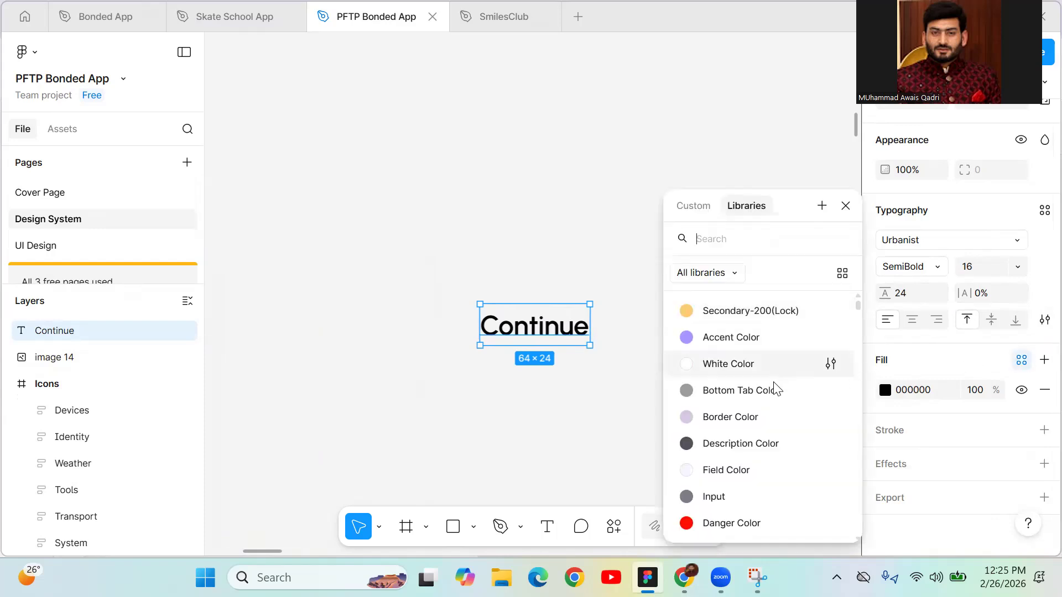
left_click(742, 366)
left_click(549, 350)
left_click(548, 347)
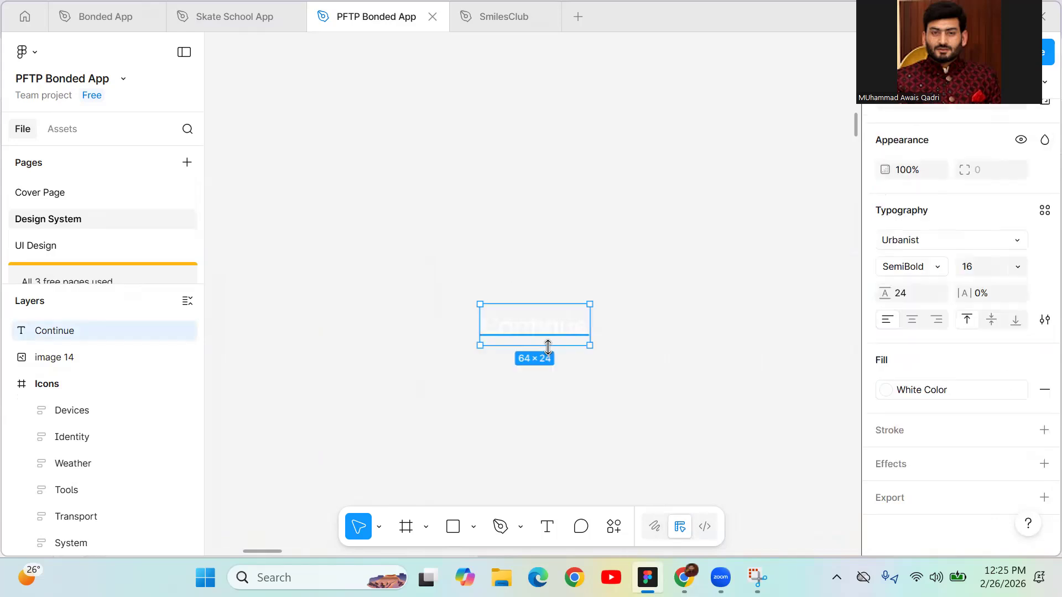
- Wrap the Continue text in an auto layout frame and fill the frame with the Primary Colors/Primary-500 style
key("shift+a")
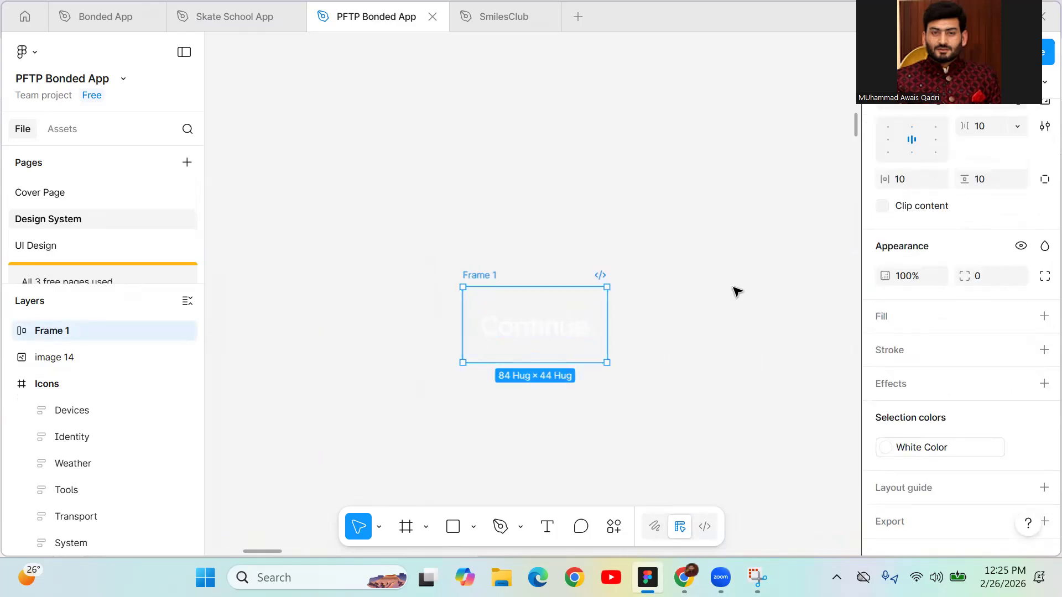
left_click(1016, 315)
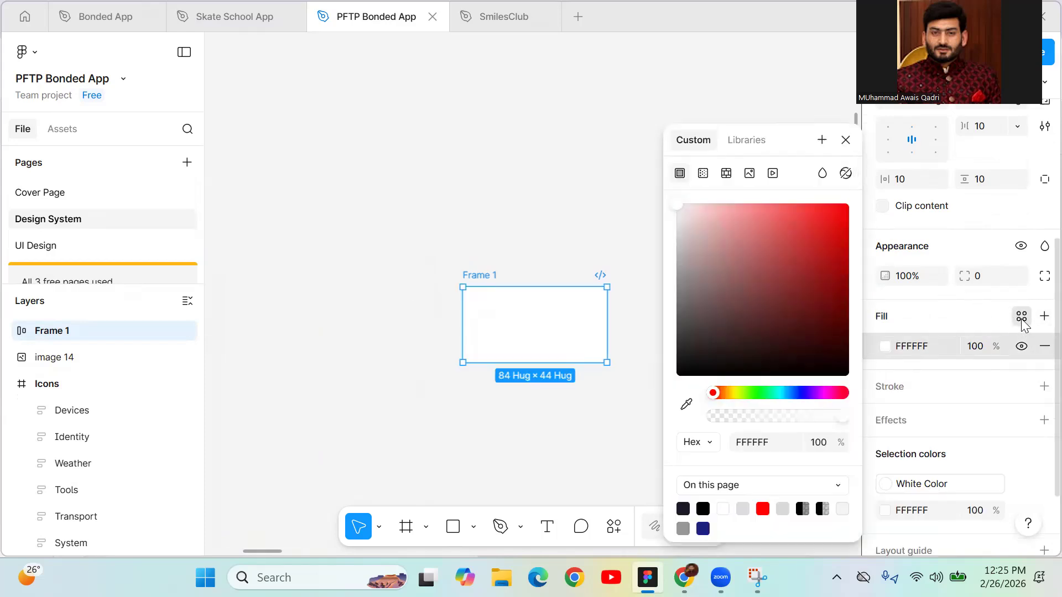
left_click(1021, 320)
scroll(769, 415, "down", 3)
scroll(769, 421, "up", 5)
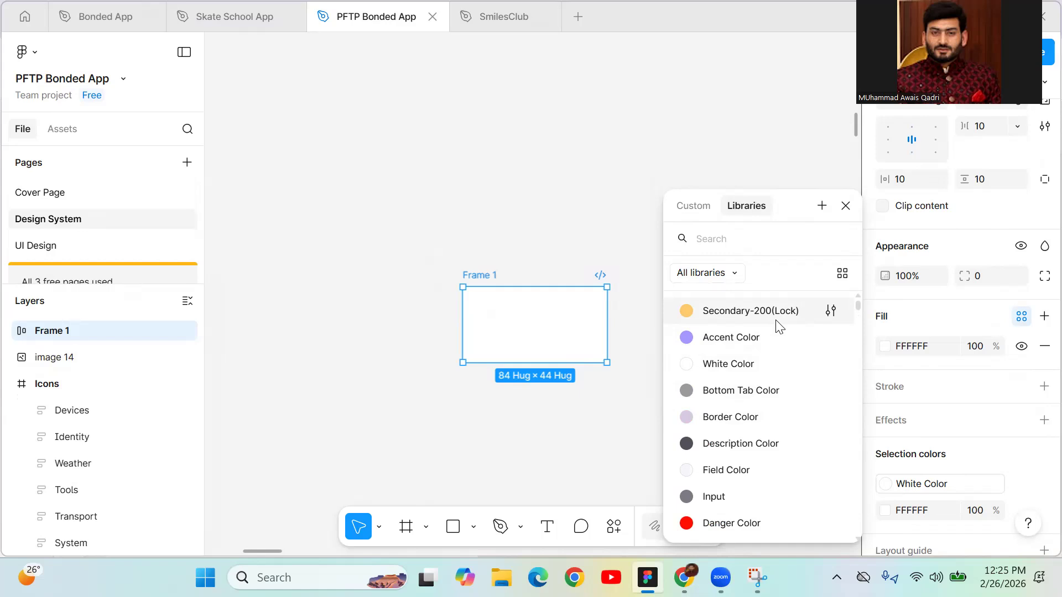
type("prim")
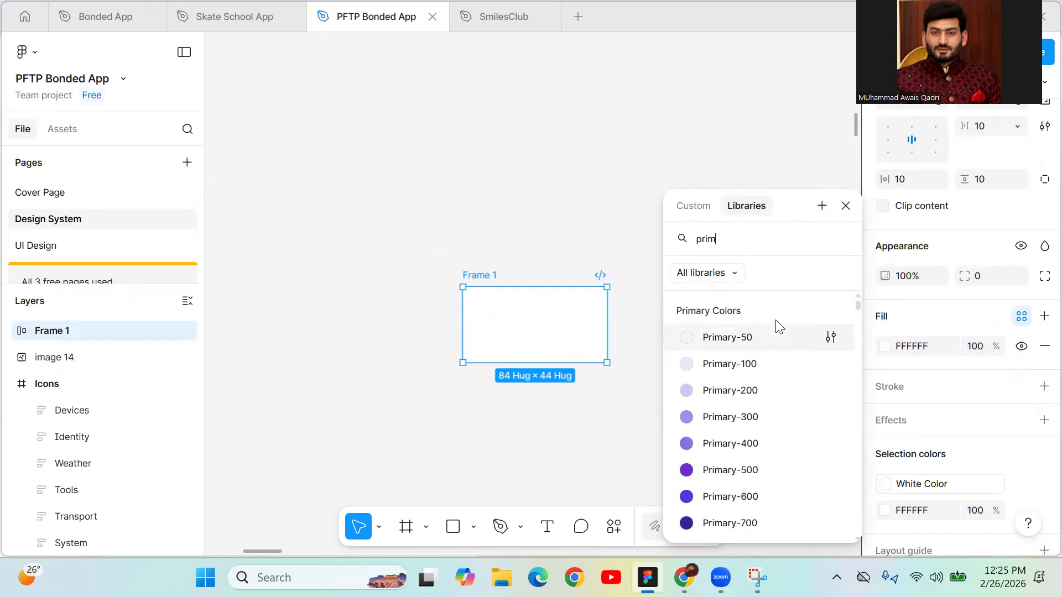
left_click(751, 471)
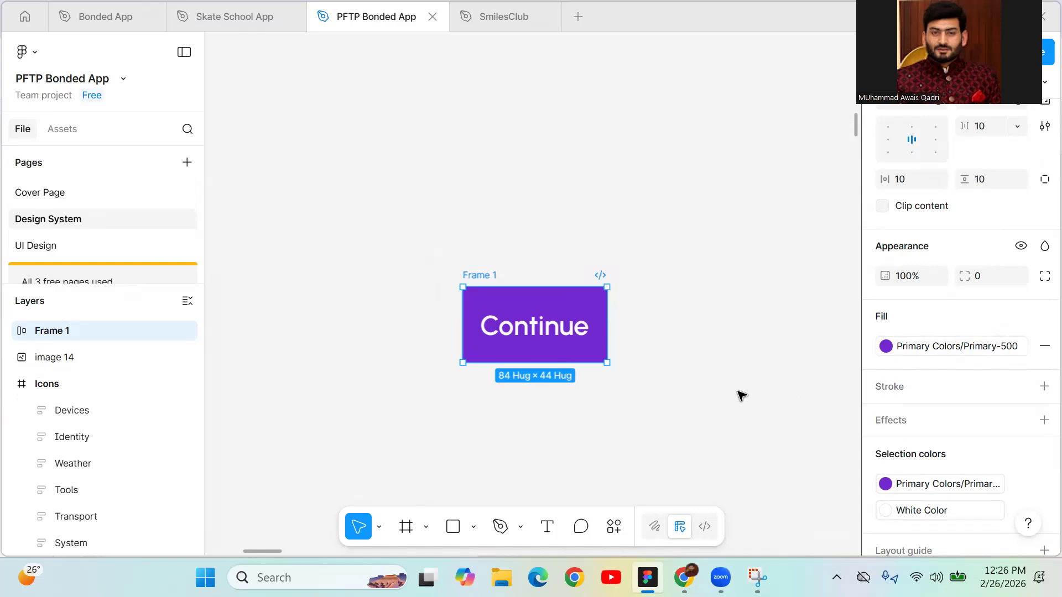
- Round the corners of the Continue button frame with a radius of 50
scroll(739, 390, "down", 3)
left_click_drag(462, 386, 552, 348)
left_click(553, 346)
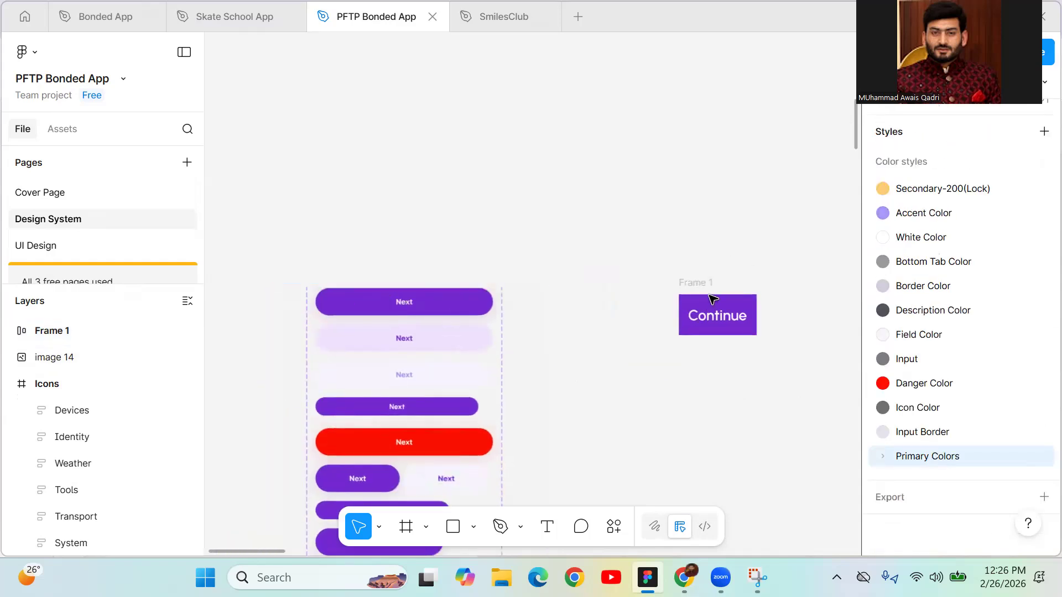
left_click(688, 285)
scroll(994, 335, "up", 5)
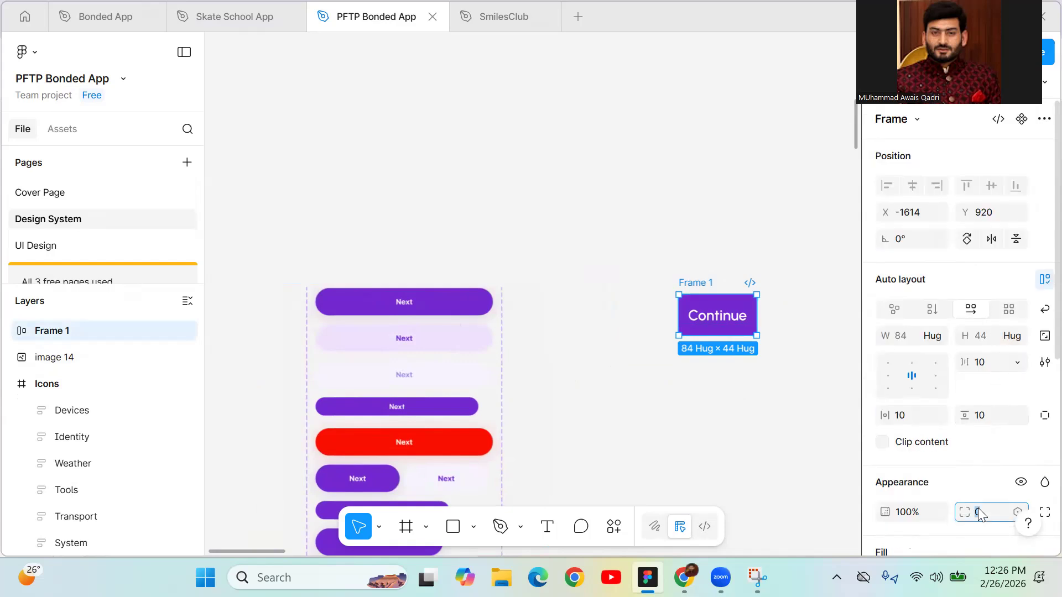
type("50")
key("Return")
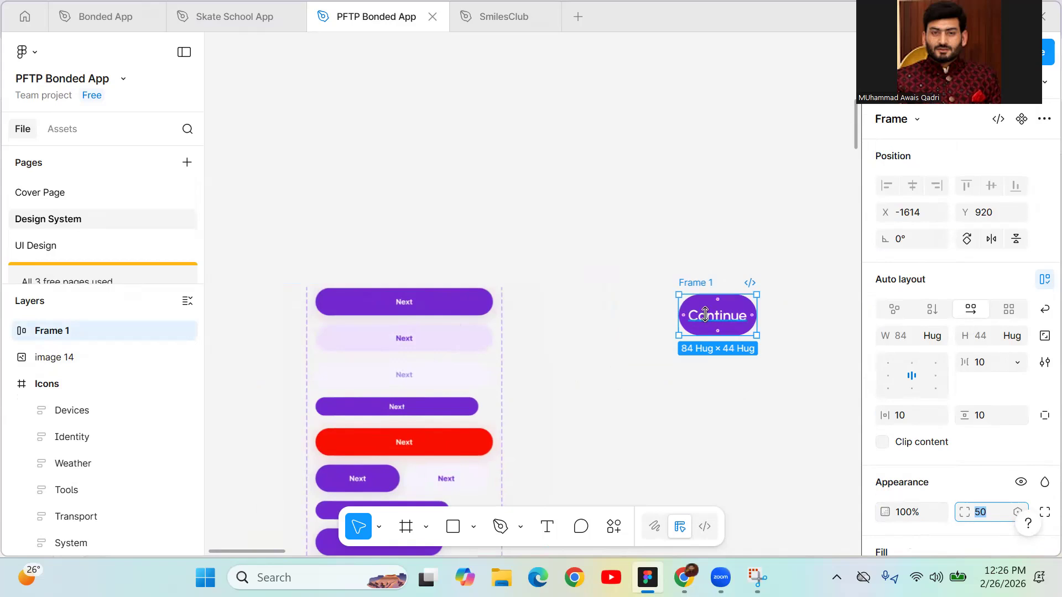
- Set the vertical padding of the Continue button's auto layout to 12
scroll(706, 315, "up", 3)
key("BackSpace")
left_click_drag(552, 400, 737, 425)
left_click_drag(685, 392, 507, 394)
left_click(494, 264)
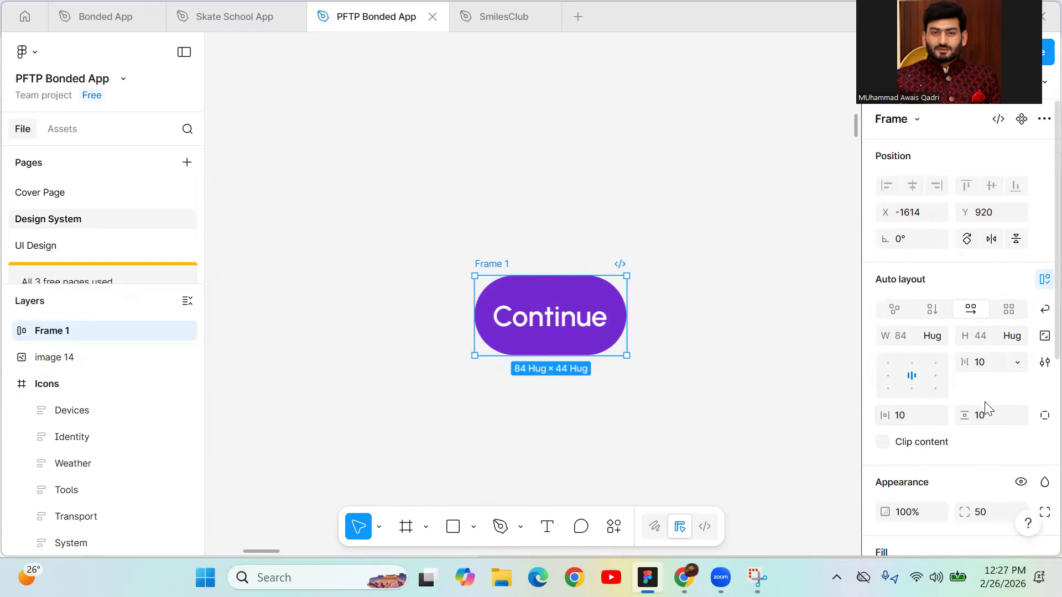
left_click(984, 419)
key("Up")
key("Up")
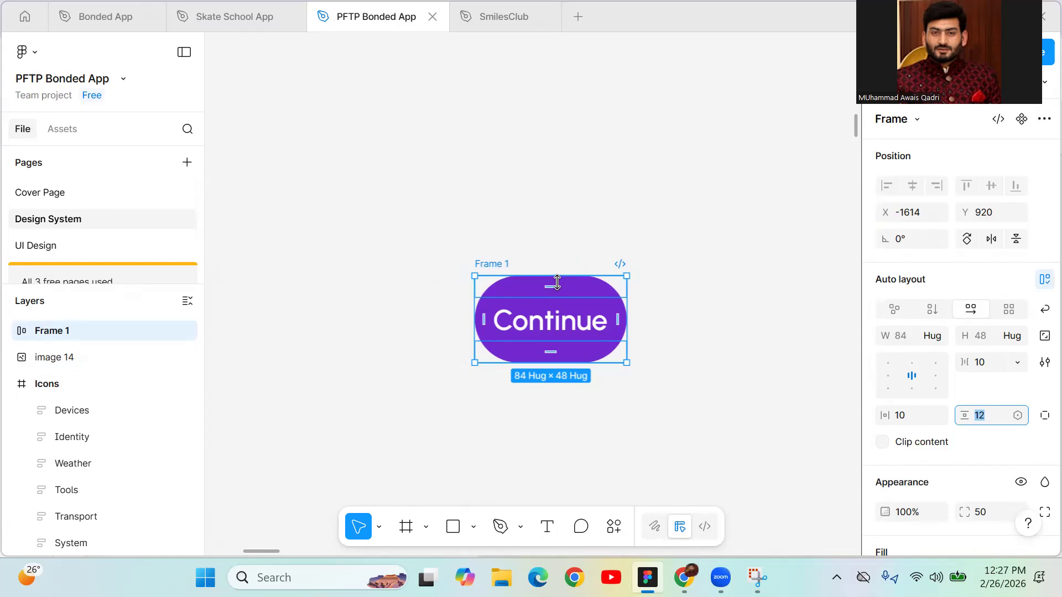
left_click(577, 398)
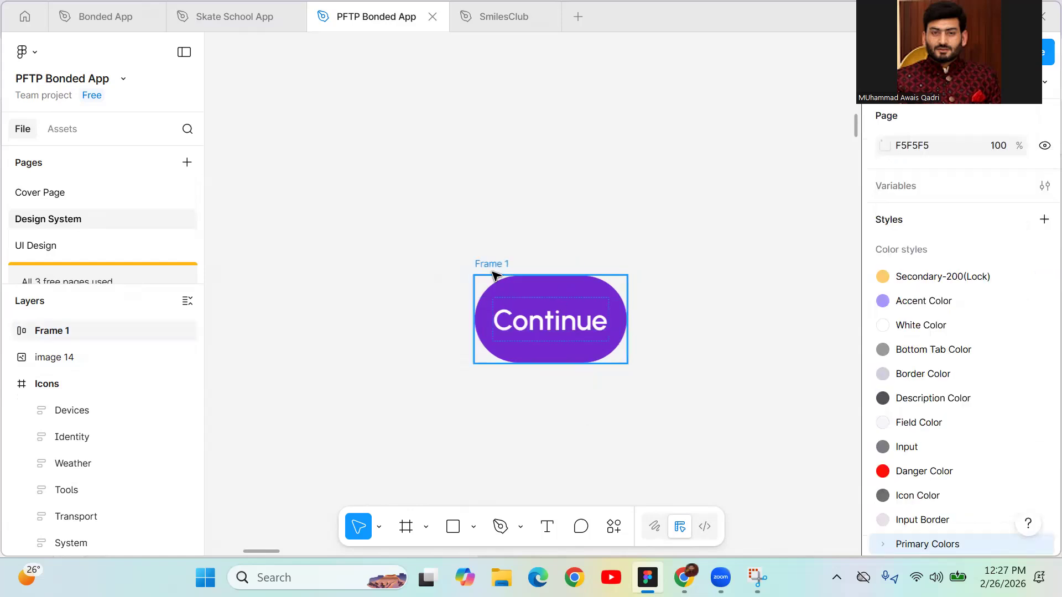
- Set the Continue button frame to a fixed width of 390
left_click(532, 295)
left_click_drag(629, 318, 741, 317)
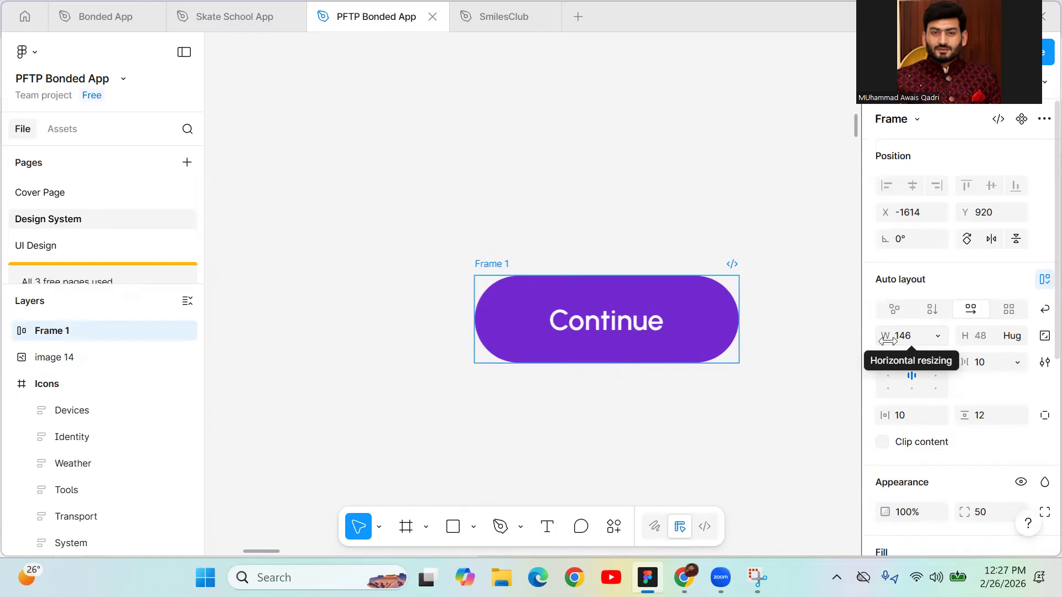
left_click(916, 334)
type("390")
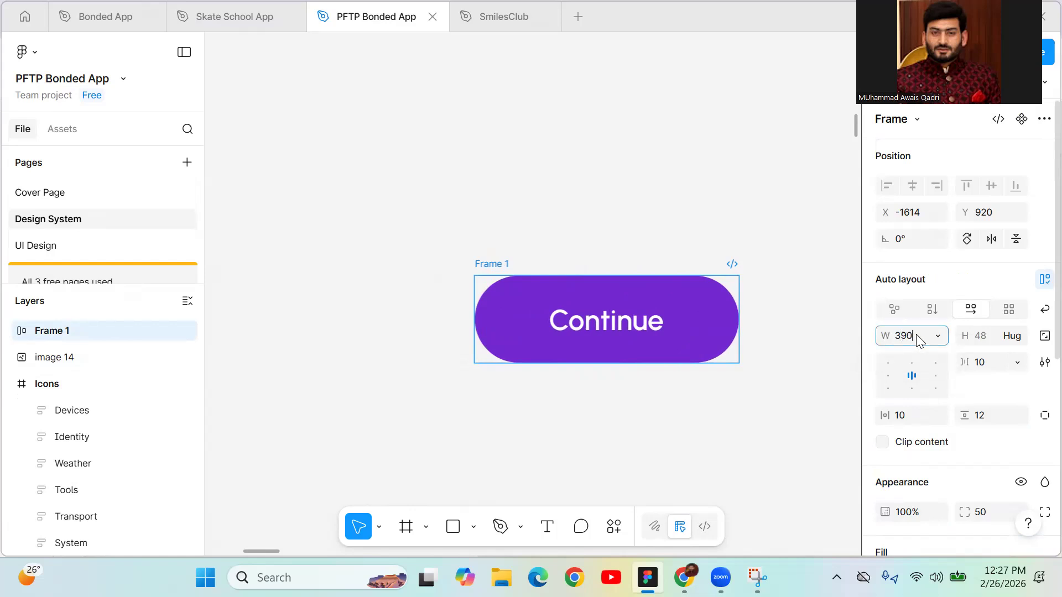
key("Return")
scroll(481, 180, "down", 3)
left_click_drag(557, 201, 461, 231)
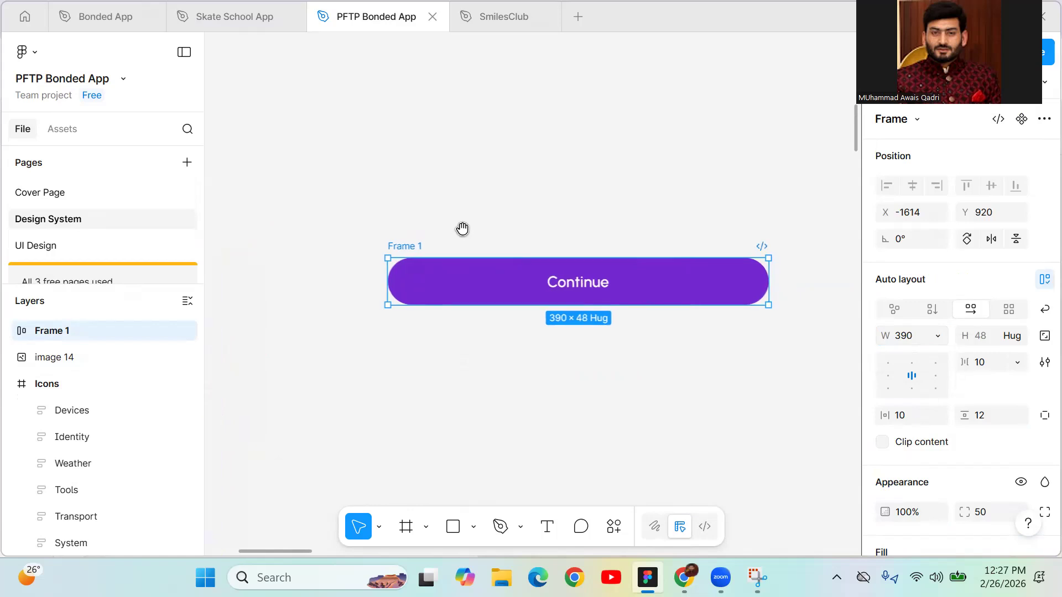
- Rename the Continue button frame as Primary
scroll(529, 164, "down", 3)
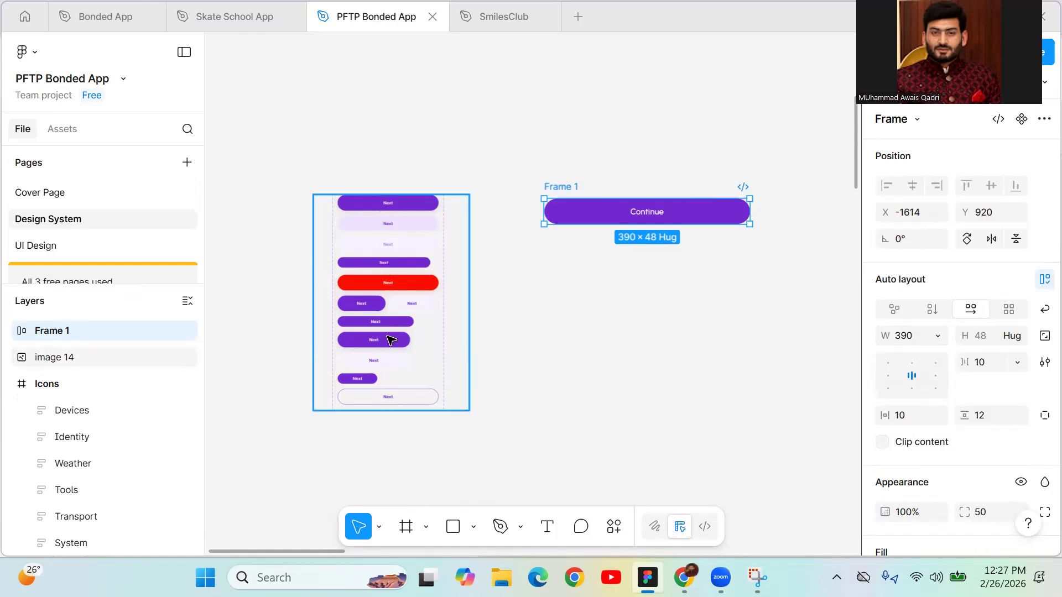
scroll(677, 270, "up", 3)
scroll(565, 327, "right", 2)
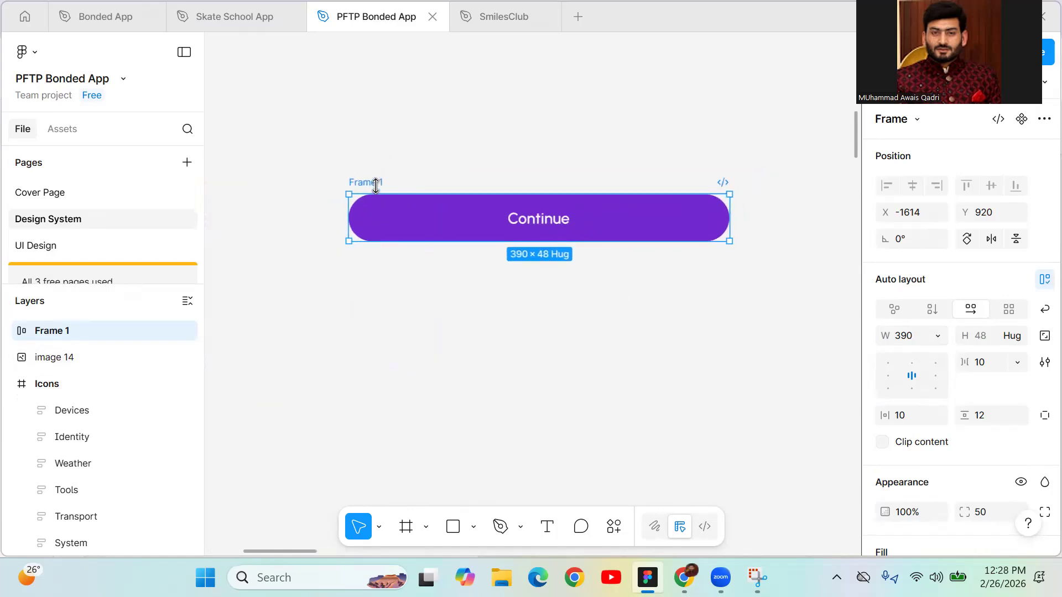
double_click(378, 182)
type("Primary")
key("Return")
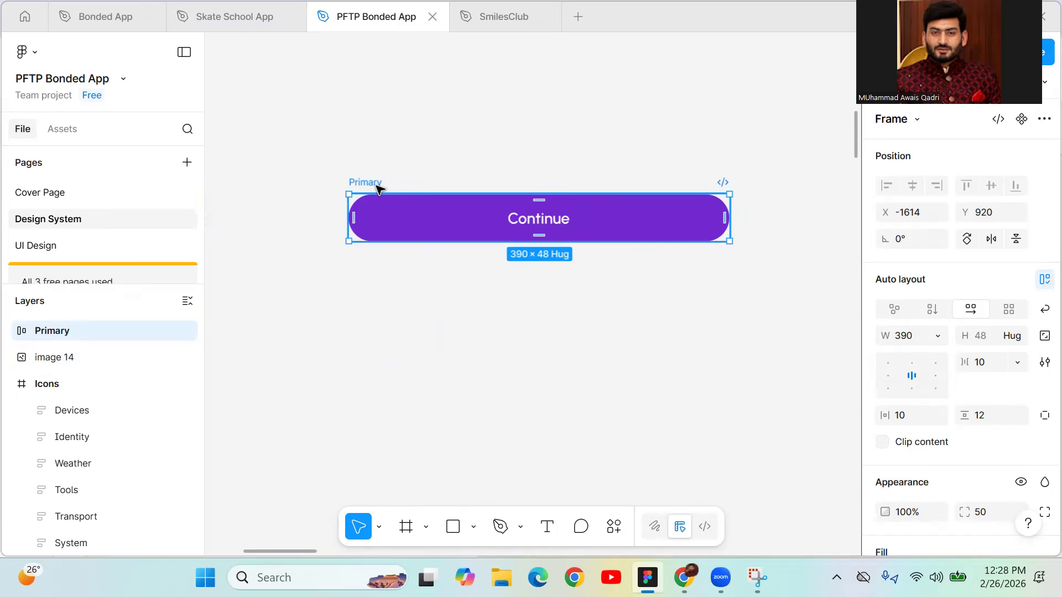
- Duplicate the purple Continue button directly below the original and fill the copy with the Primary-100 style
left_click_drag(379, 240, 378, 267)
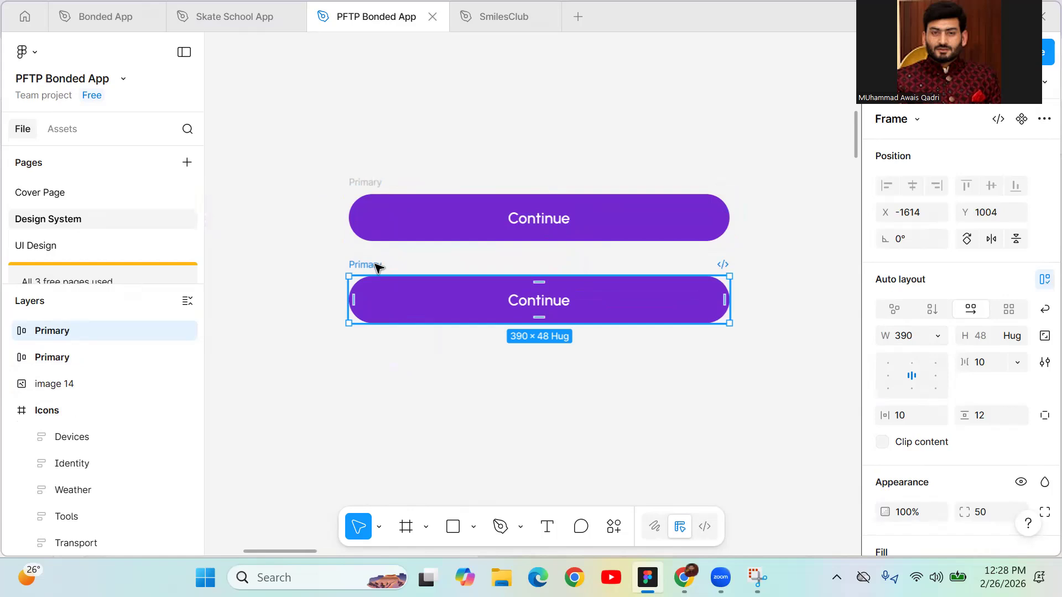
scroll(593, 244, "down", 3)
scroll(482, 223, "up", 3)
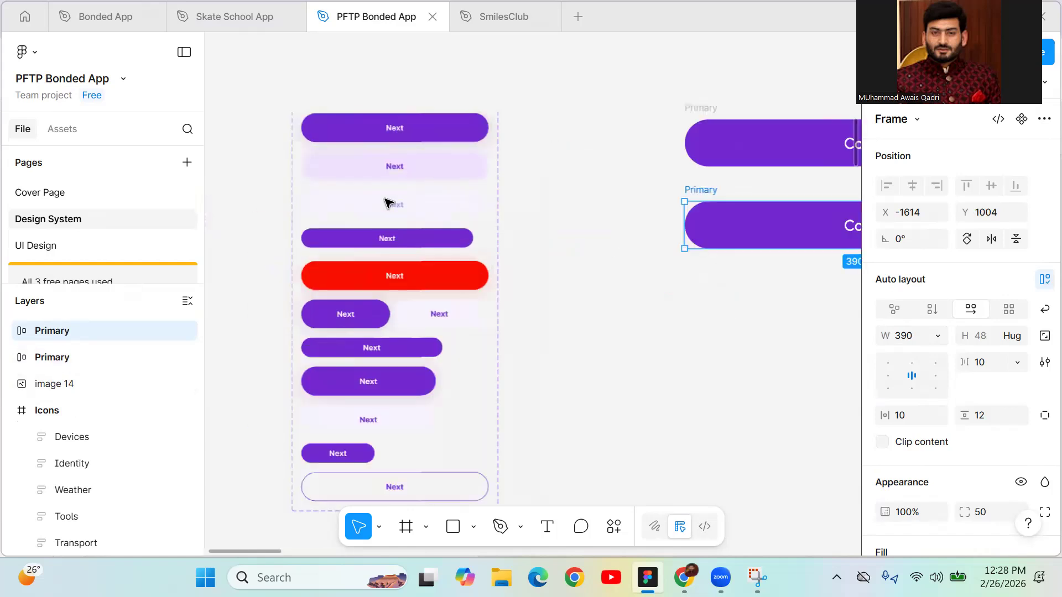
scroll(389, 203, "up", 5)
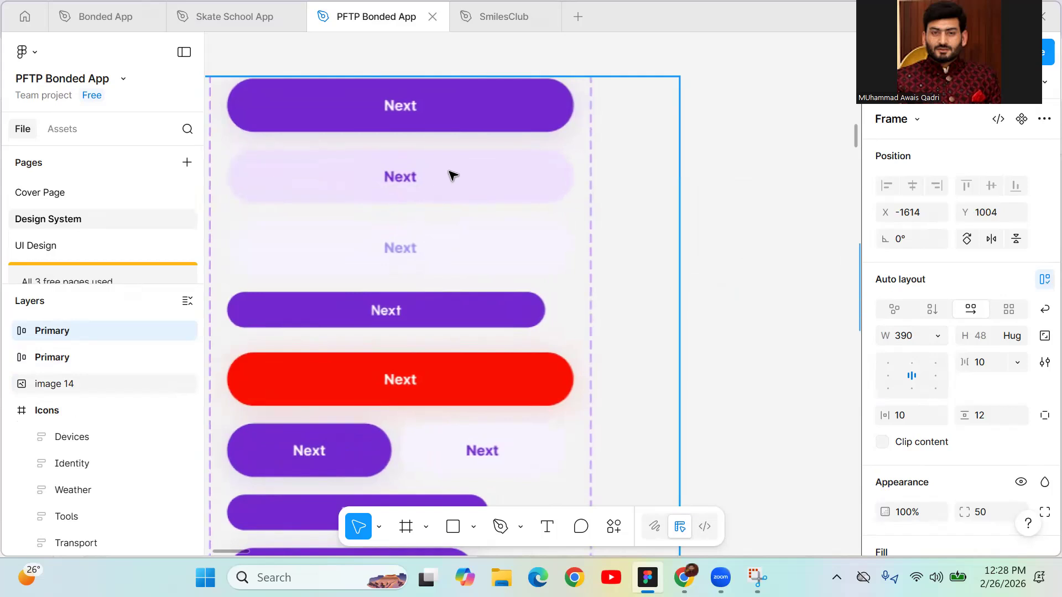
key("shift+2")
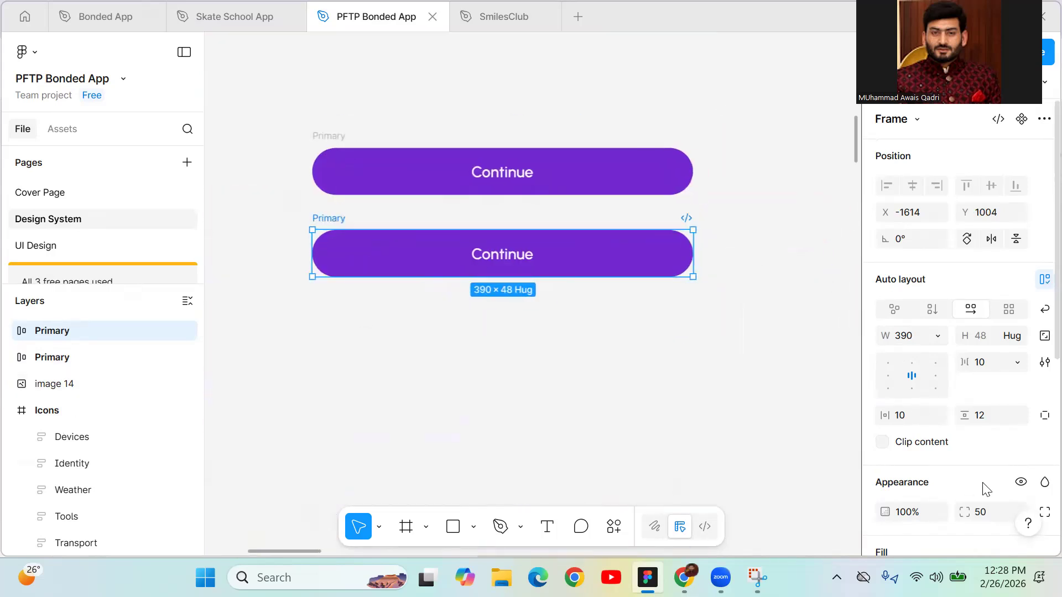
scroll(902, 354, "down", 5)
left_click(934, 258)
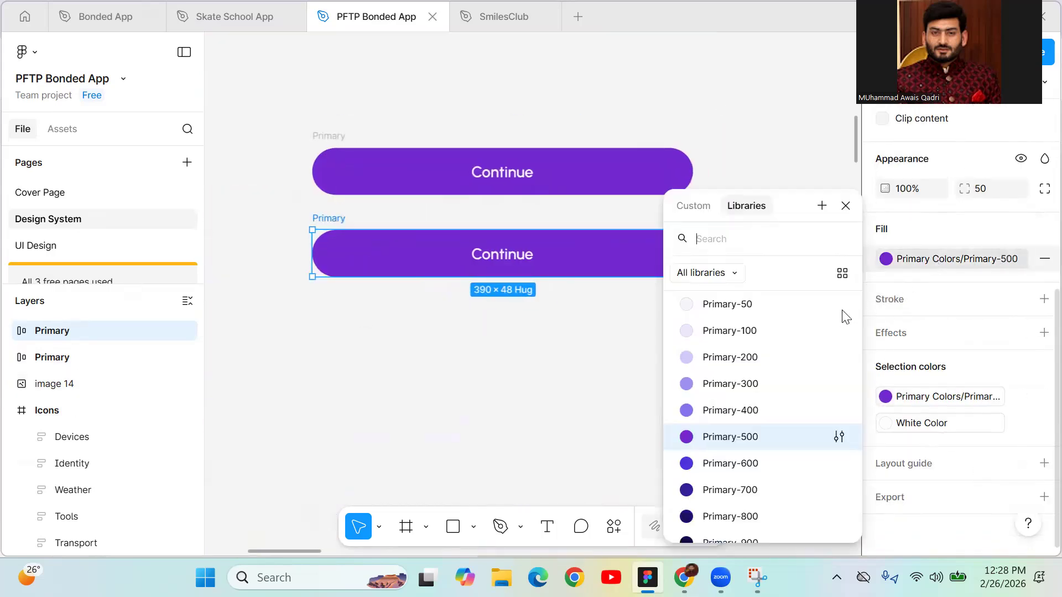
left_click(730, 331)
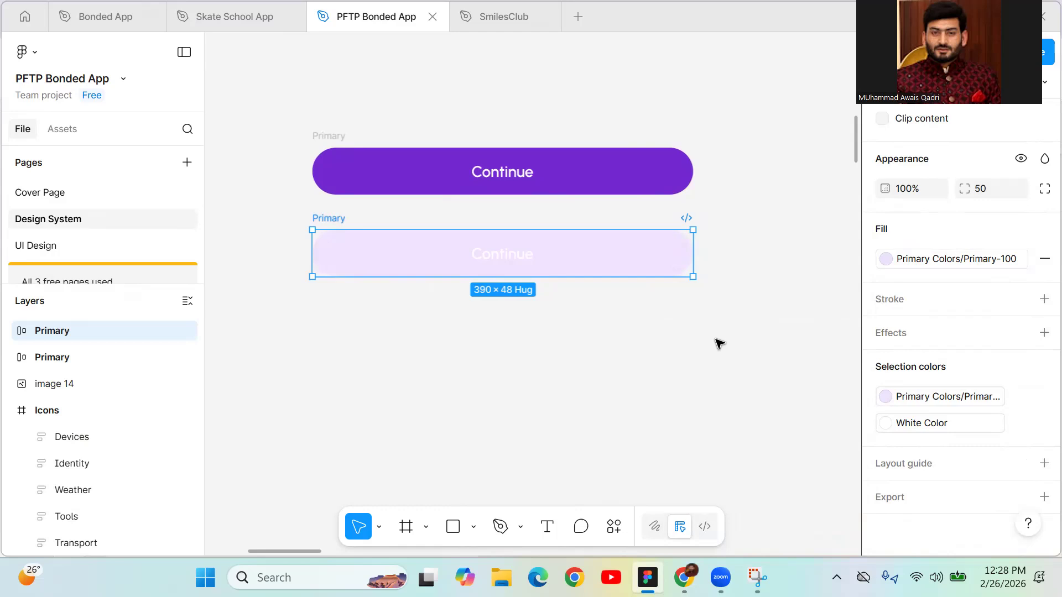
- Apply the Primary-500 style to the Continue text inside the light purple button
double_click(514, 257)
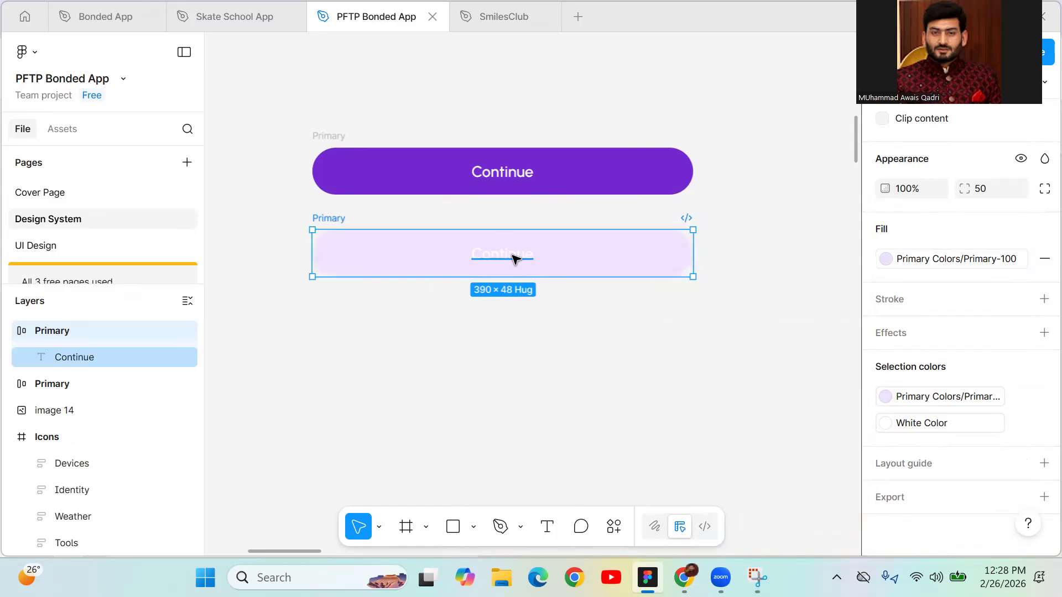
left_click(931, 394)
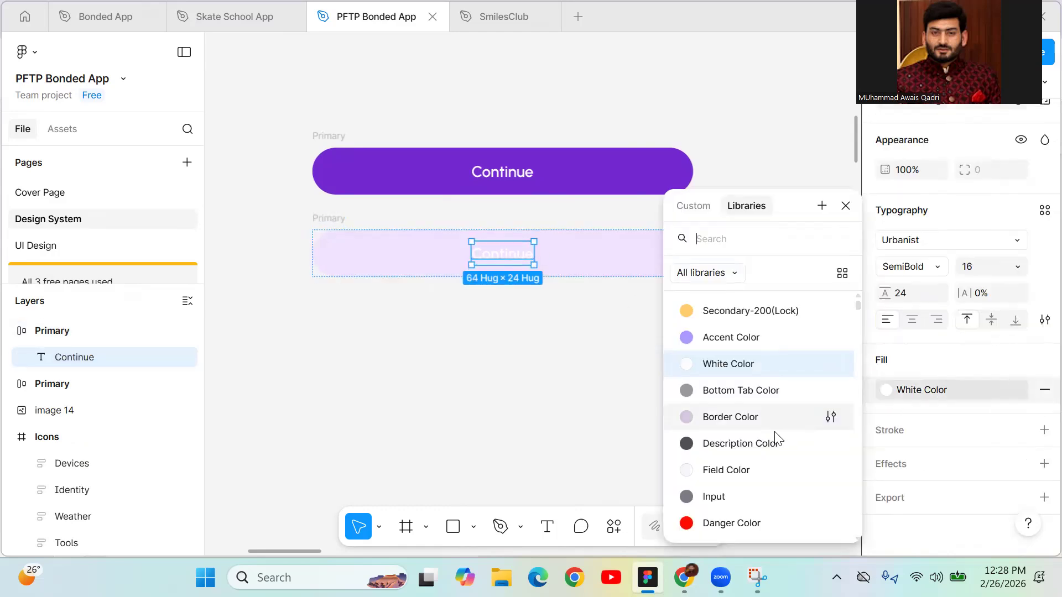
type("pri")
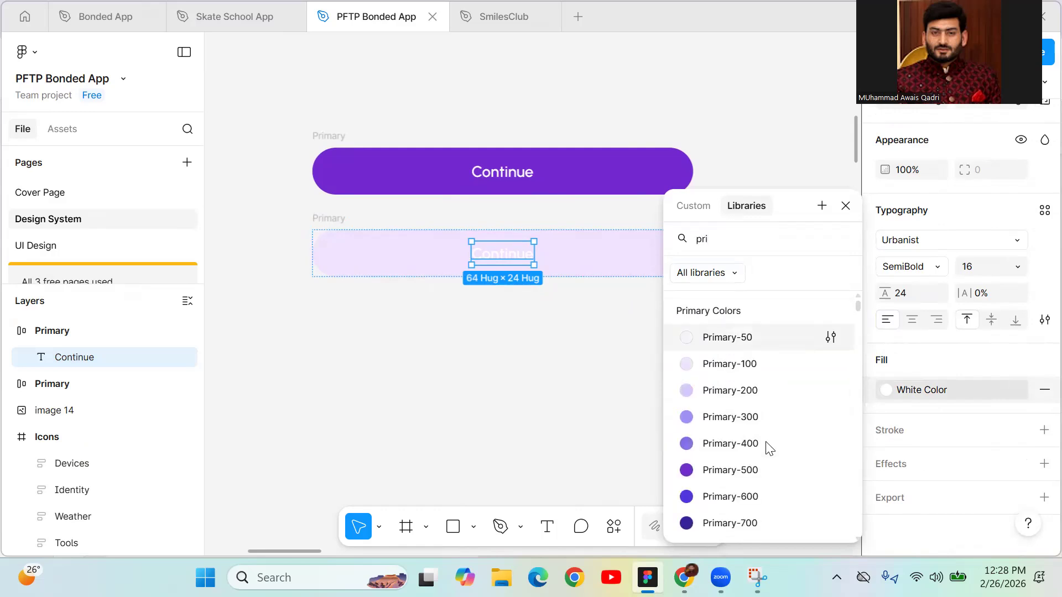
left_click(750, 471)
left_click(618, 333)
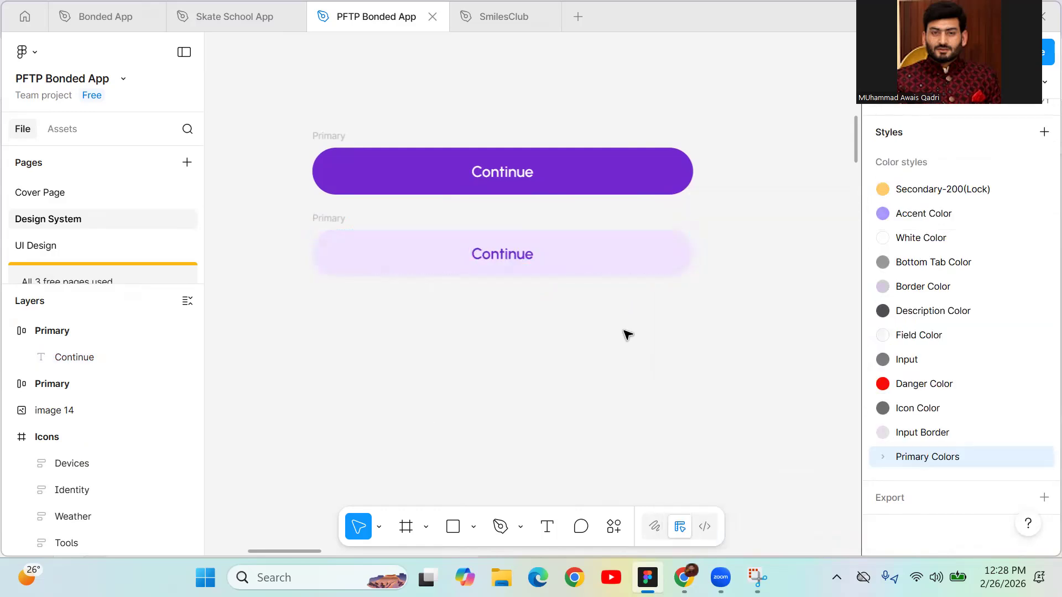
double_click(318, 219)
type("Secondary")
key("Return")
key("ctrl+z")
- Rename the light purple button frame as Frame 2 and the dark purple one as Frame 1
double_click(320, 219)
type("Frame 2")
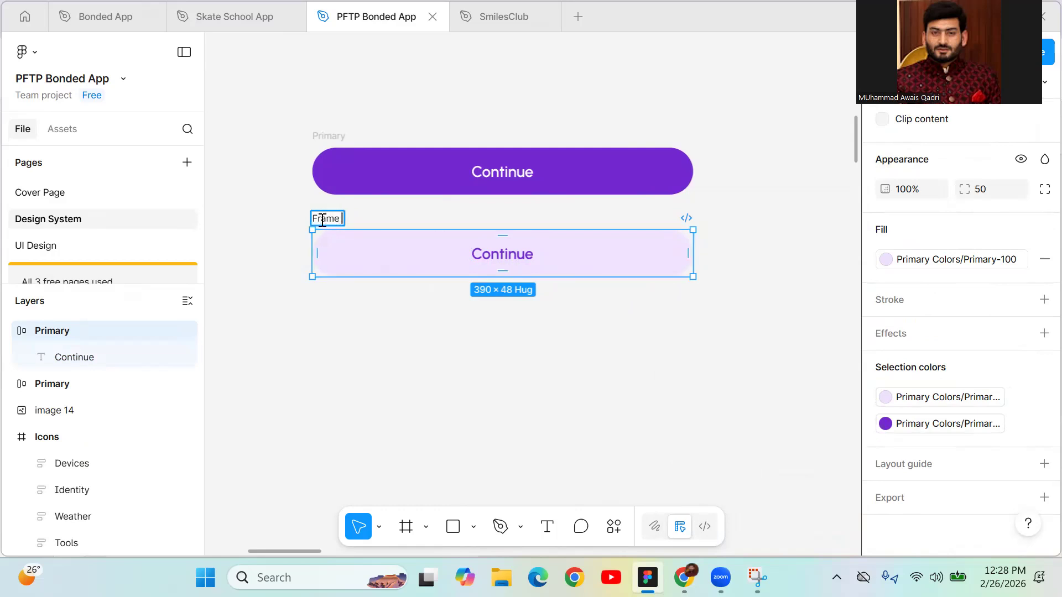
double_click(329, 136)
type("Frame")
type(" 1")
key("Return")
left_click(367, 316)
- Place a duplicate of the dark purple Continue button in the empty canvas area to the right of the originals
scroll(367, 315, "down", 3)
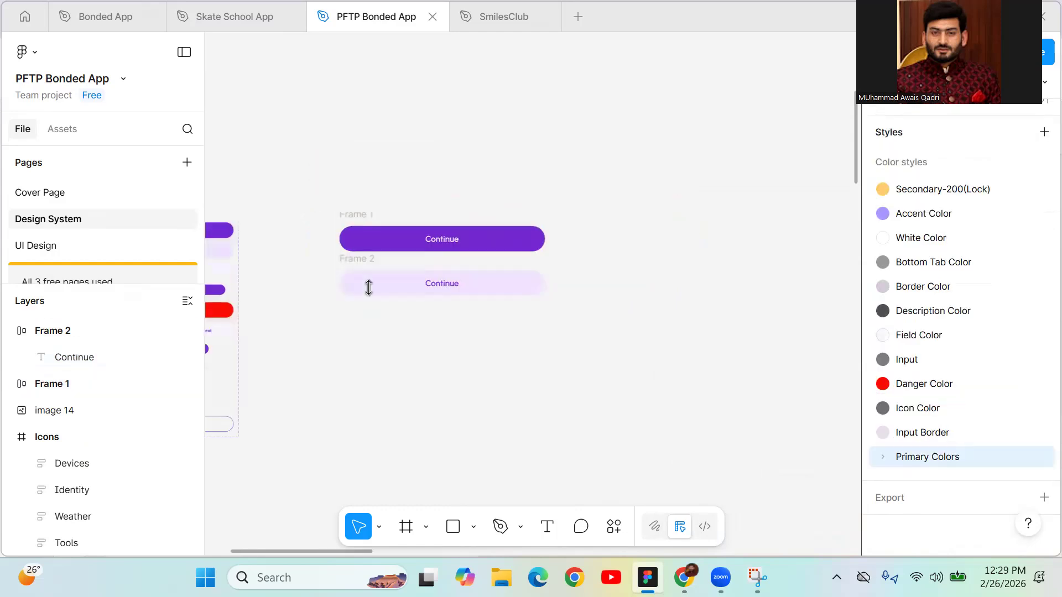
left_click_drag(366, 213, 699, 183)
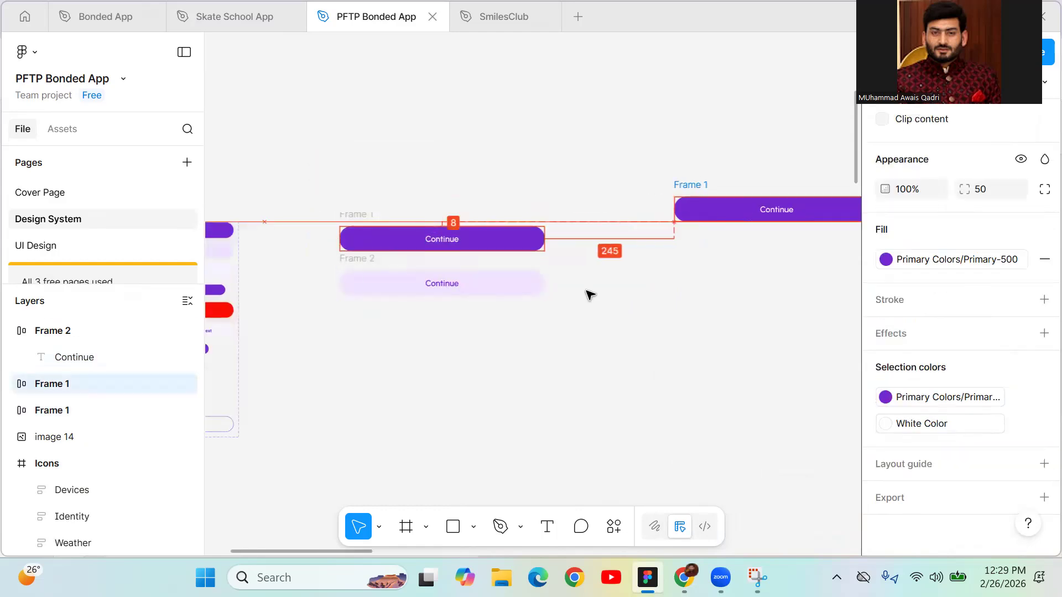
left_click(588, 293)
scroll(387, 343, "right", 5)
- Turn the duplicated Continue button into a component and rename it as Button
left_click(449, 193)
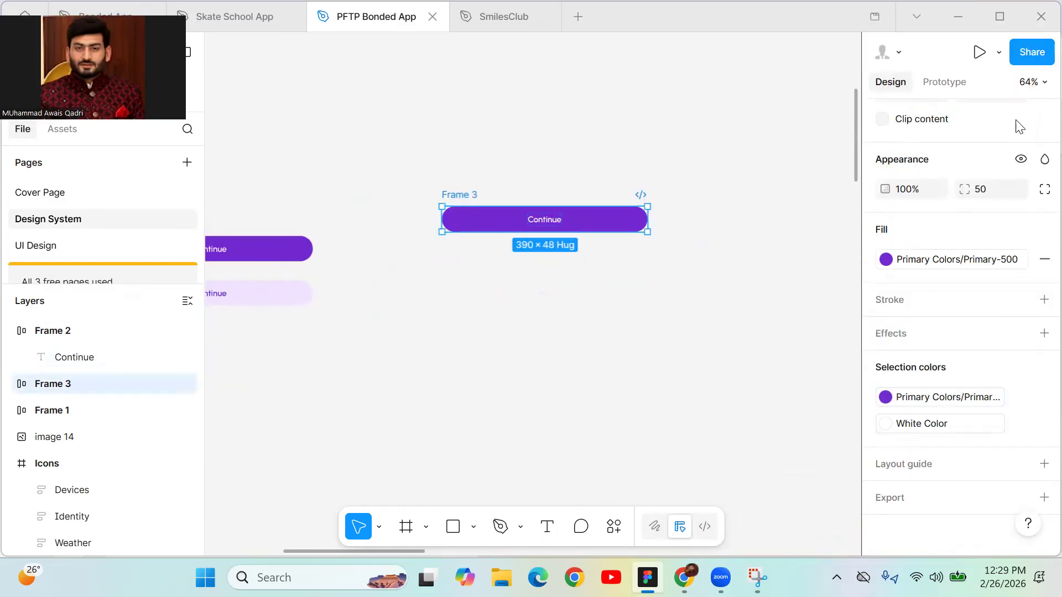
scroll(1019, 126, "up", 5)
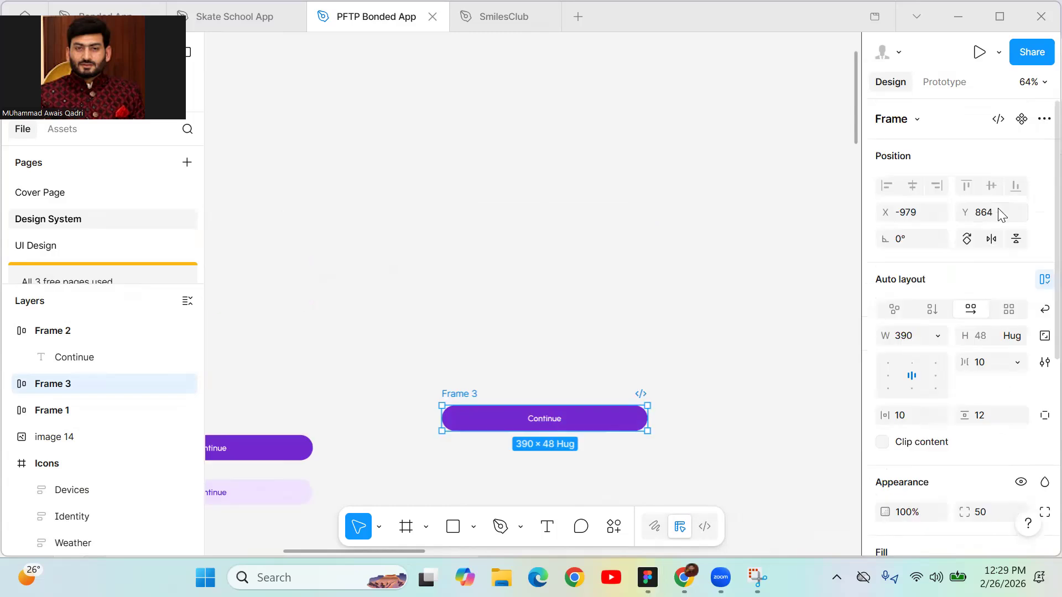
left_click(1022, 124)
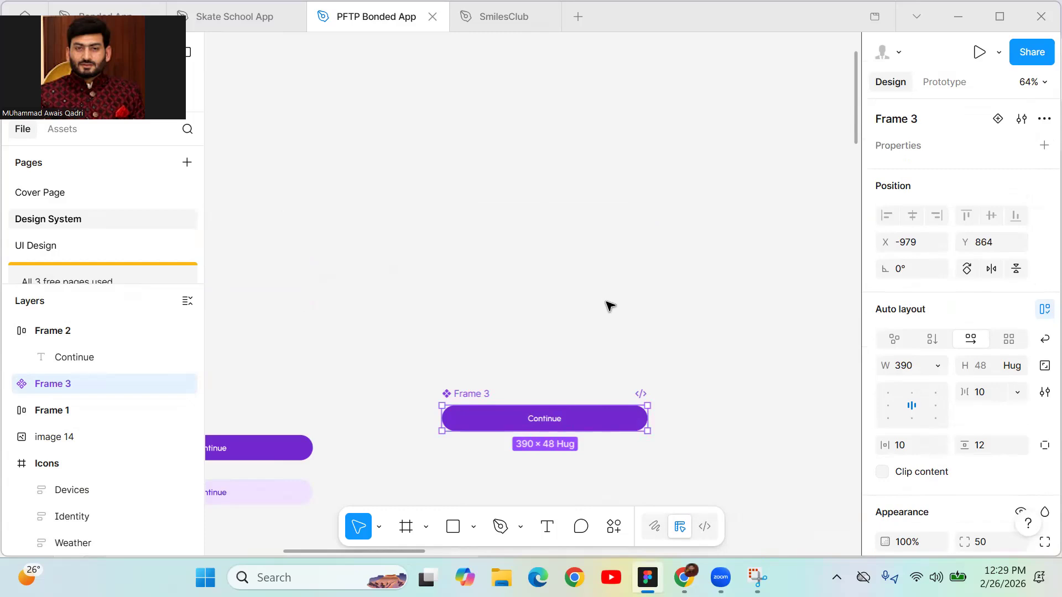
double_click(482, 395)
type("B")
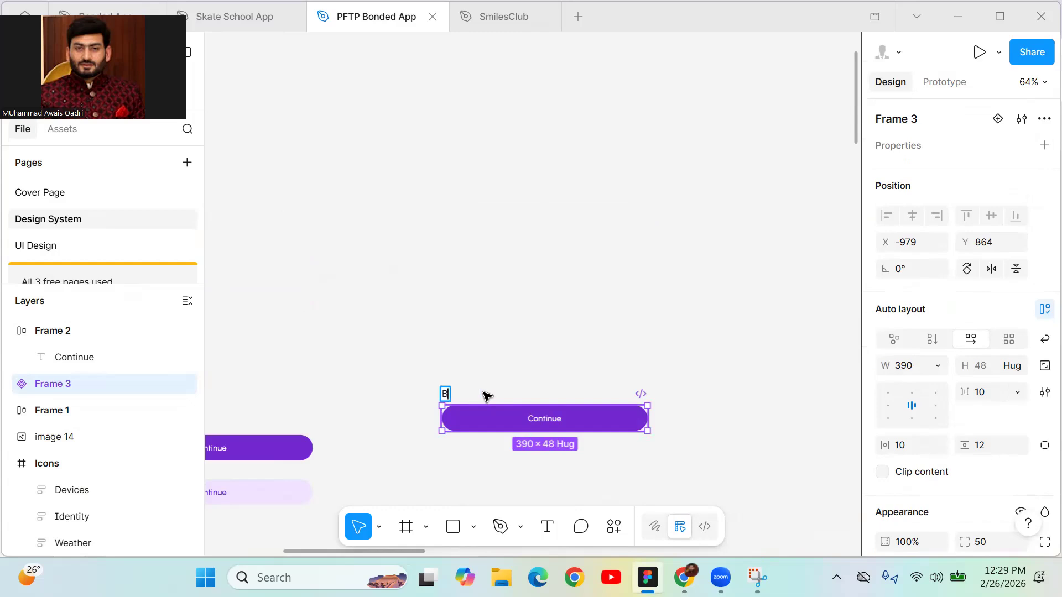
type("utton/")
key("BackSpace")
key("Return")
left_click(527, 370)
left_click_drag(486, 311, 489, 175)
left_click_drag(518, 237, 530, 185)
left_click_drag(284, 303, 654, 257)
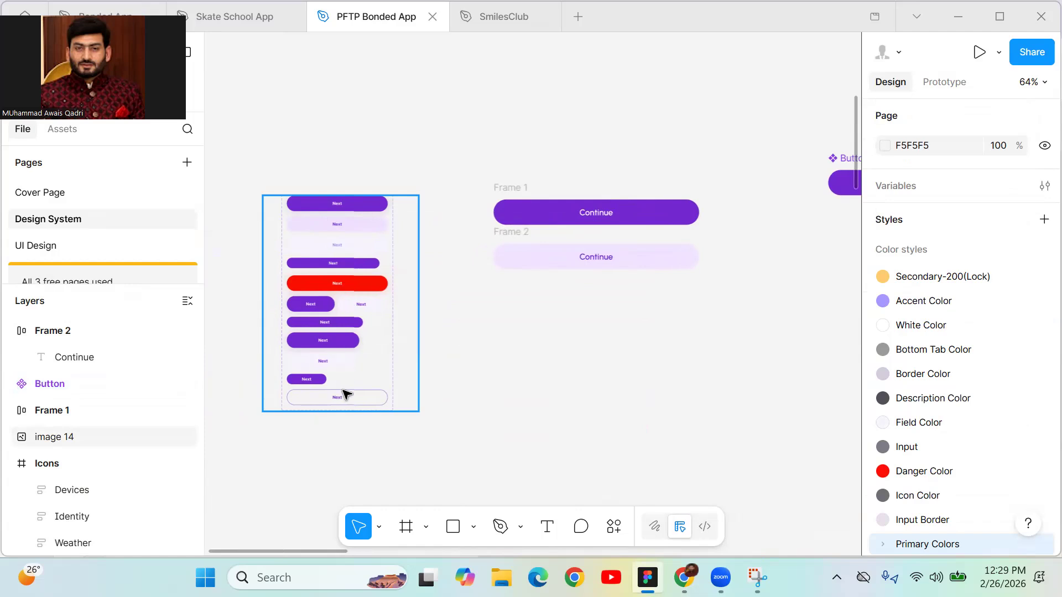
- Add a variant property to the Button component and create a second variant below the default one
scroll(484, 386, "right", 5)
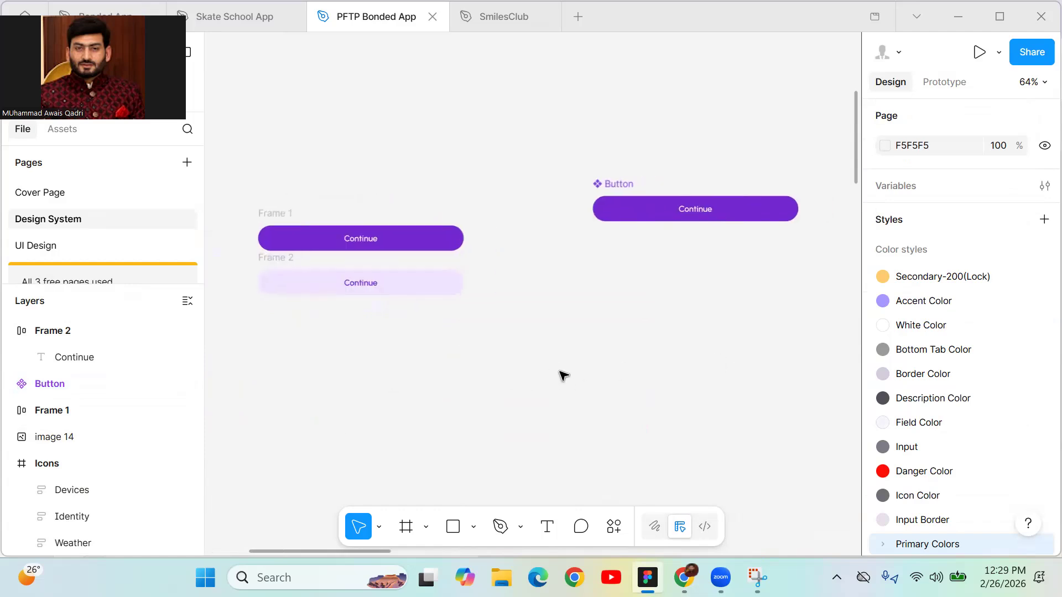
left_click(610, 183)
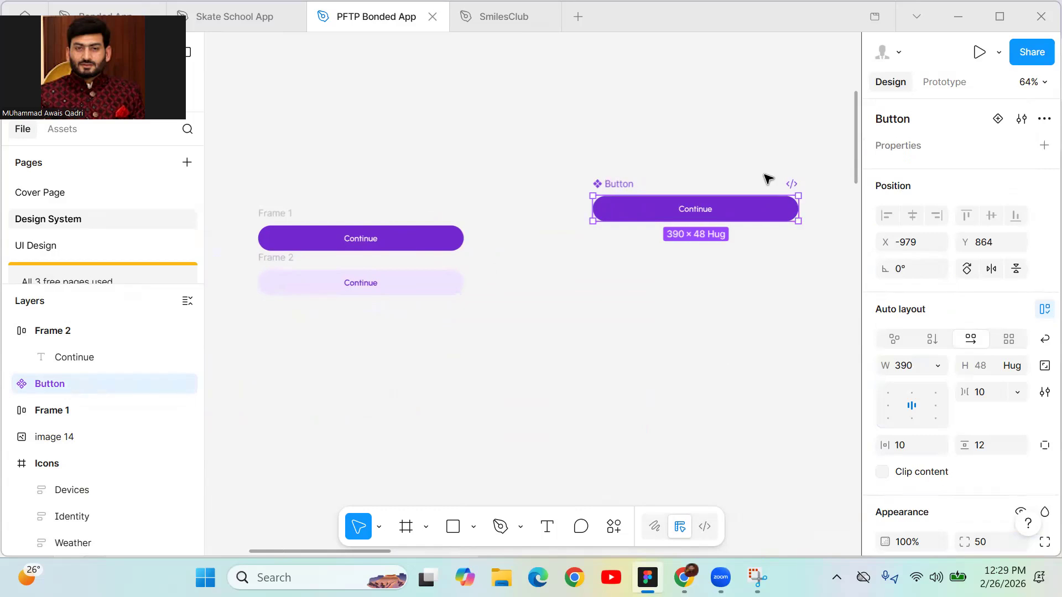
left_click(1041, 145)
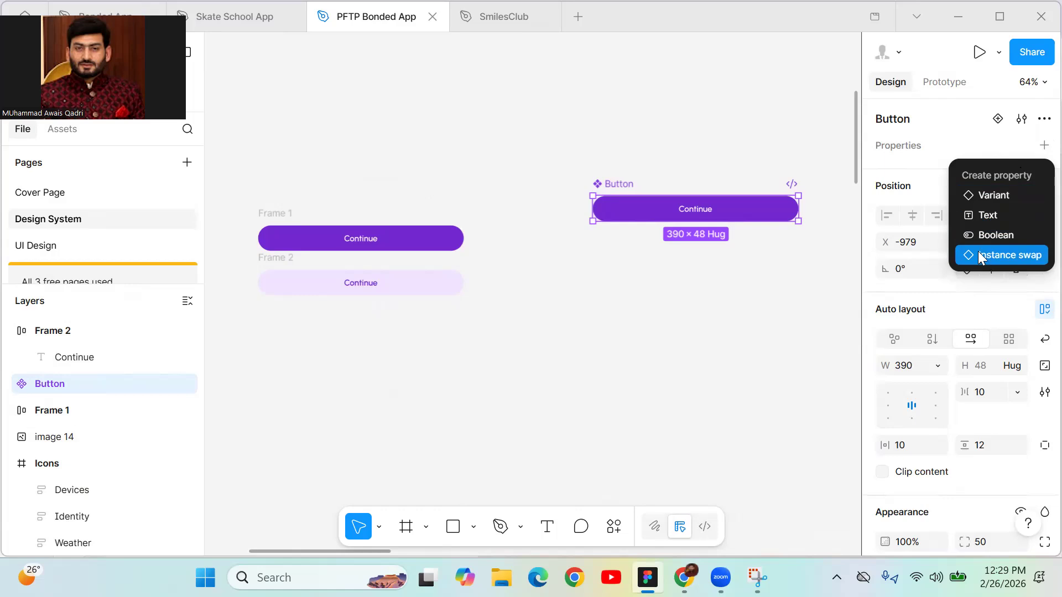
left_click(987, 198)
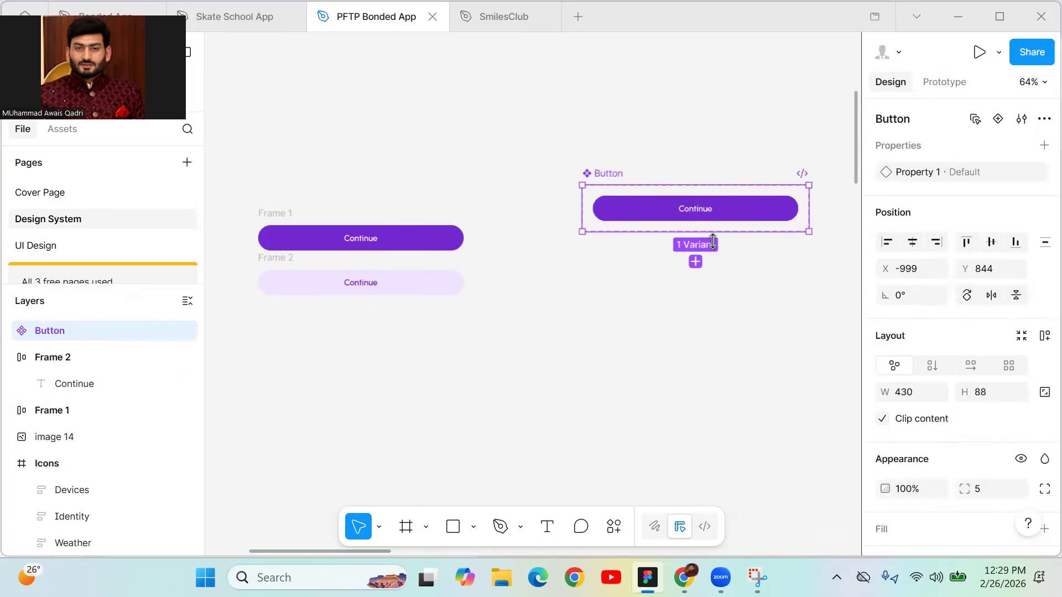
left_click(696, 262)
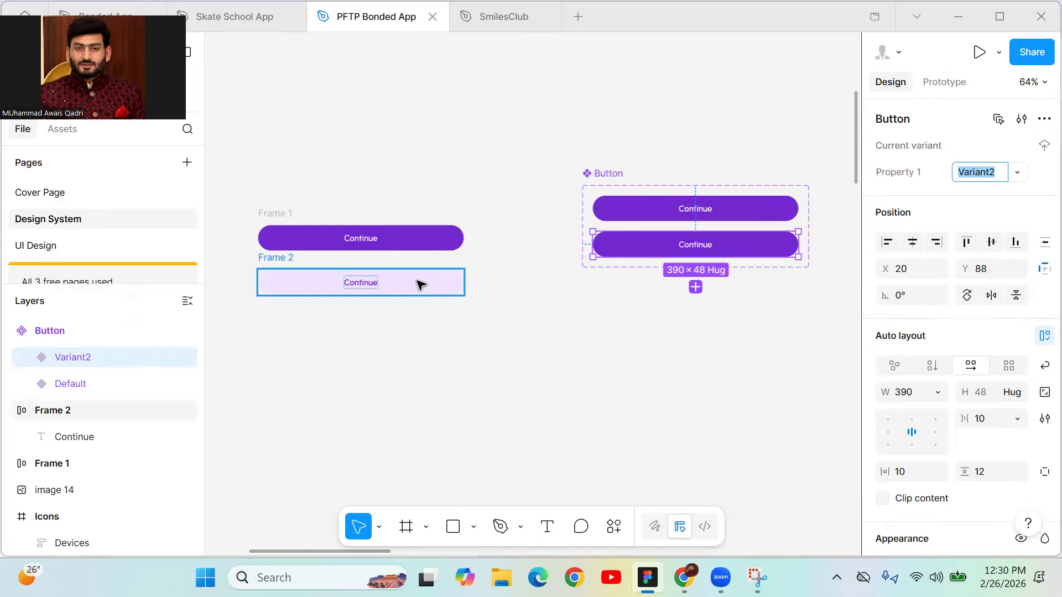
- Recolor the second Button variant with a Primary-100 fill and Primary-500 for its Continue text
scroll(996, 419, "down", 7)
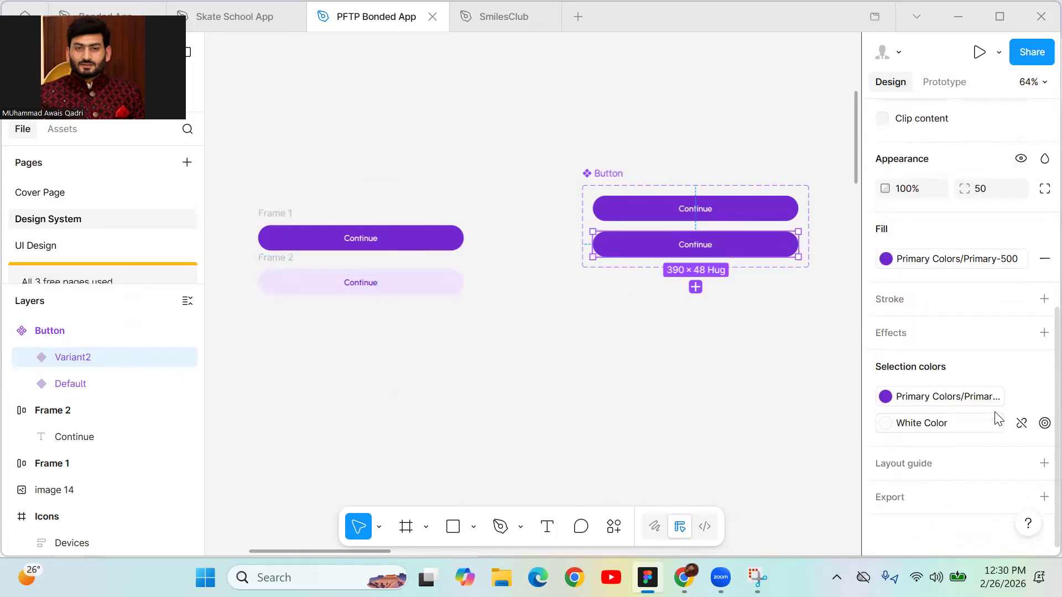
left_click(919, 260)
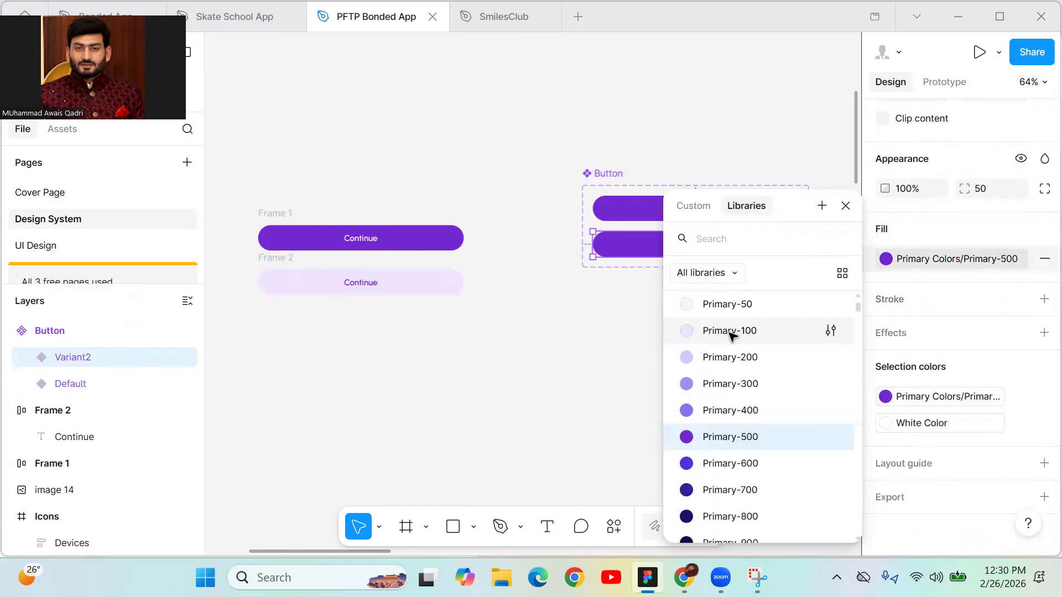
left_click(731, 331)
left_click(915, 426)
scroll(780, 432, "down", 5)
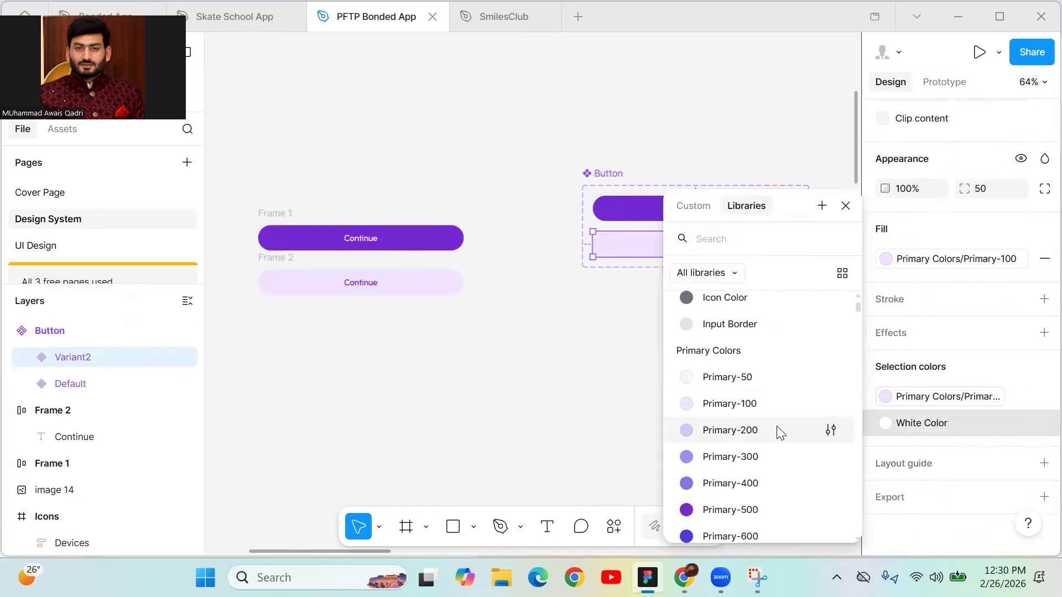
left_click(730, 509)
left_click(681, 370)
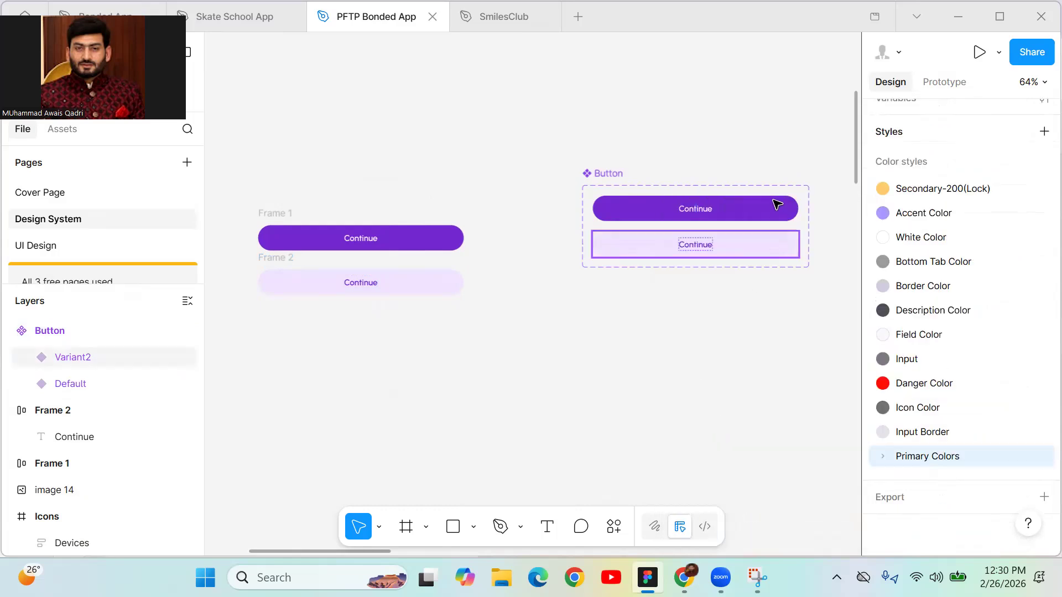
- Name the light purple Button variant Secondary and the dark purple variant Primary
left_click(767, 209)
scroll(951, 233, "up", 7)
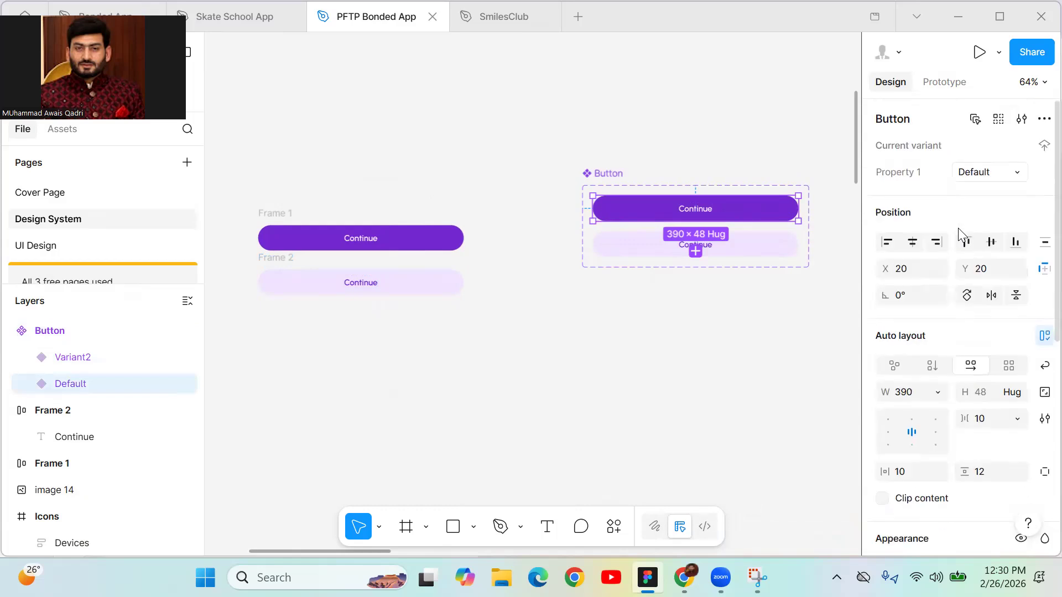
left_click(754, 247)
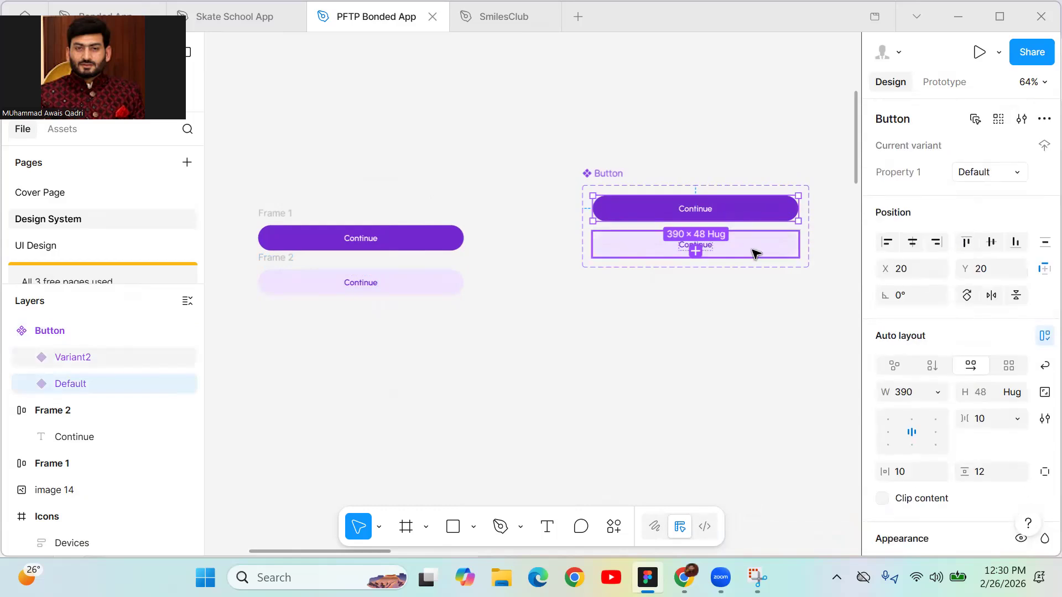
double_click(983, 176)
type("Sec")
type("ondary")
key("Return")
double_click(990, 175)
type("Primary")
key("Return")
left_click(565, 370)
left_click_drag(565, 370, 578, 364)
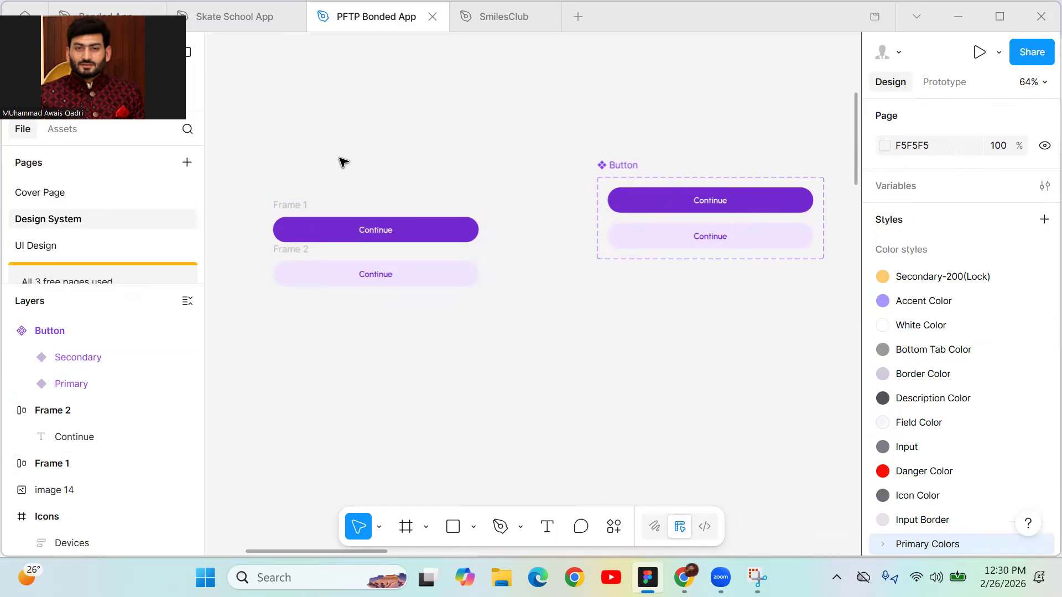
- Combine the original Frame 1 and Frame 2 buttons into a component set
left_click_drag(244, 154, 514, 365)
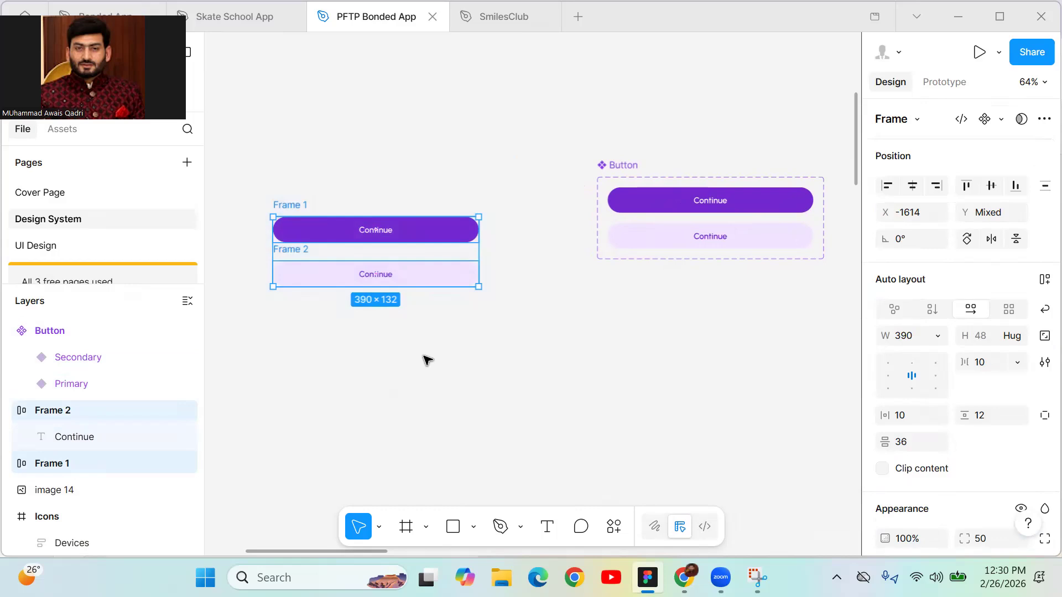
left_click(1002, 120)
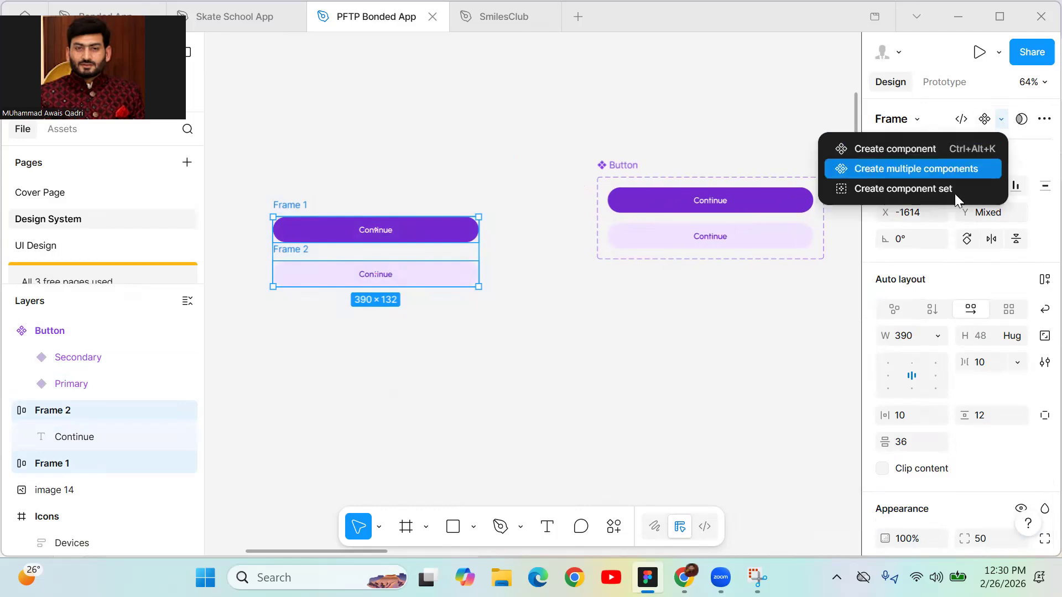
left_click(927, 189)
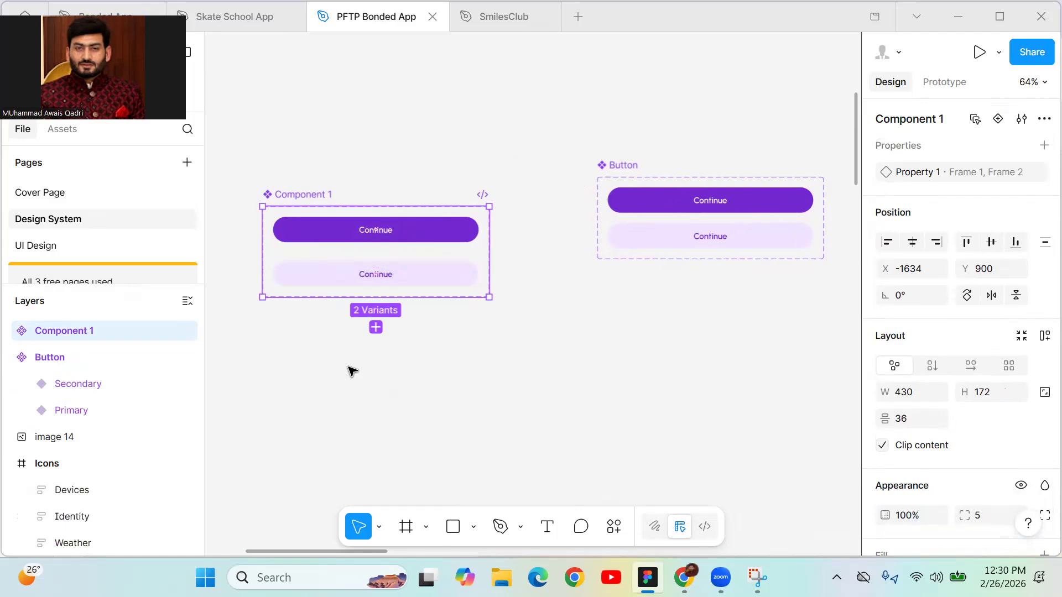